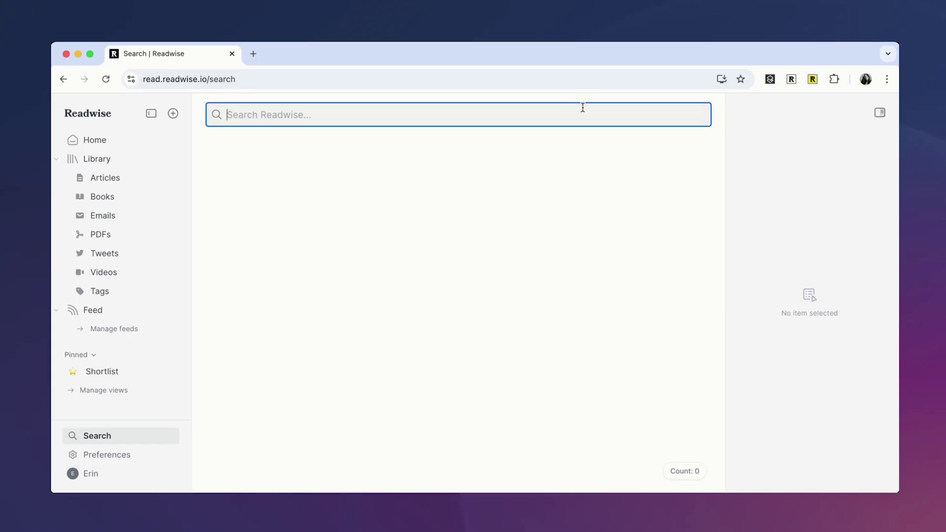
Search the library for 'community'
{"action": "type", "text": "communi"}
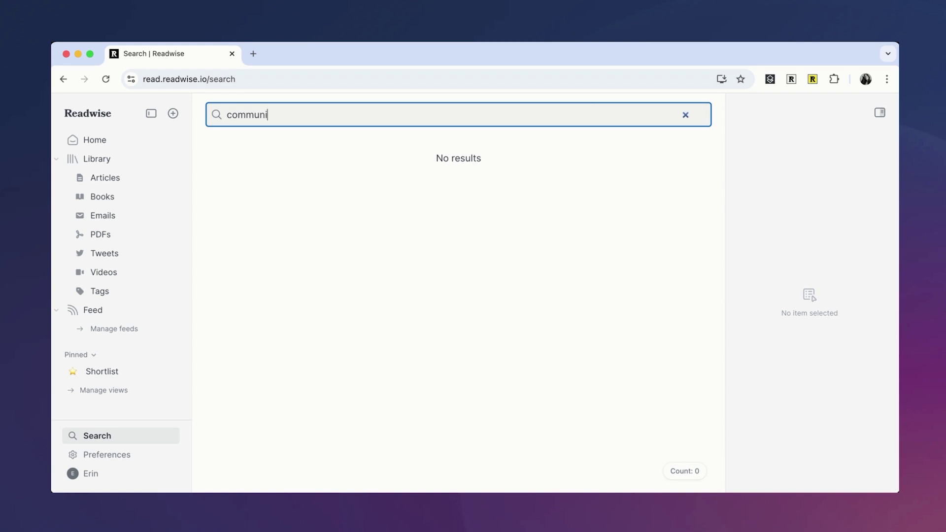
{"action": "type", "text": "ty"}
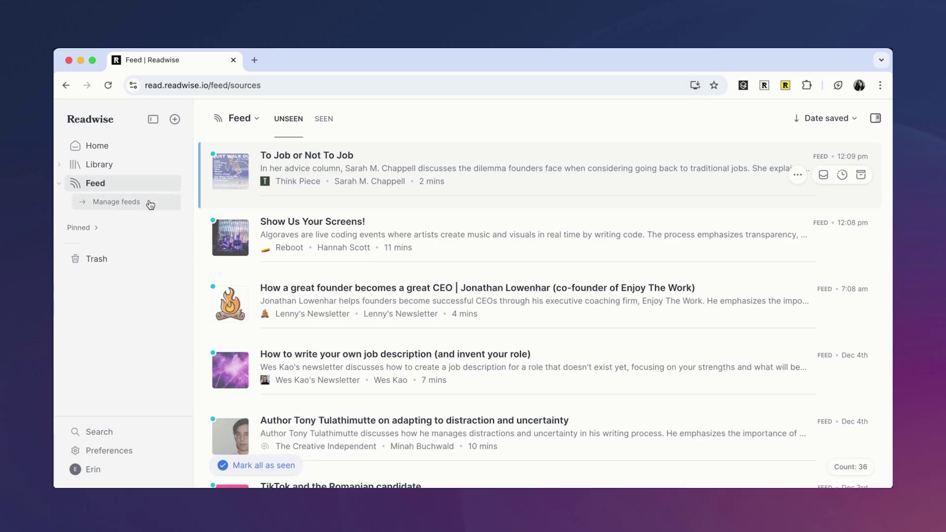
Create a '💻 Tech' feed folder from Platformer and add Reboot and Think Piece to it
{"action": "left_click", "coordinate": [715, 253]}
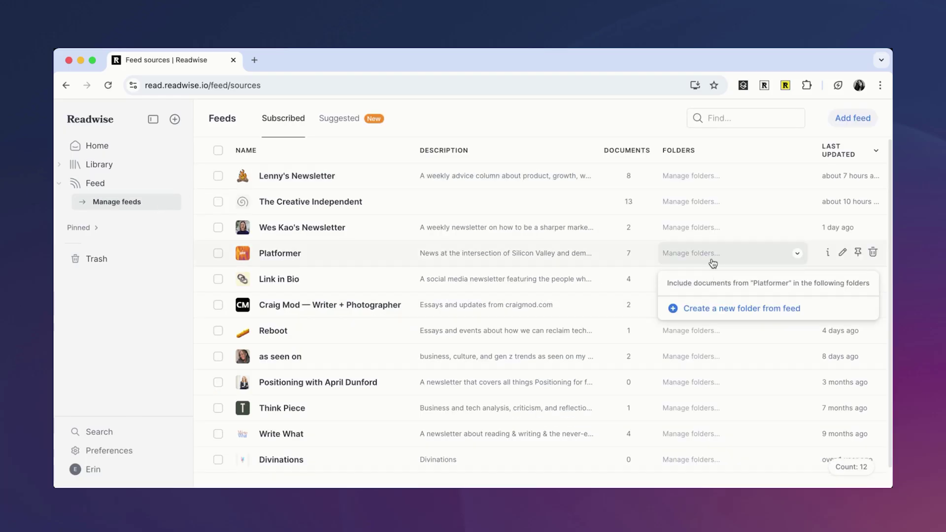
{"action": "left_click", "coordinate": [712, 309]}
{"action": "type", "text": "💻 Tech"}
{"action": "left_click", "coordinate": [604, 346]}
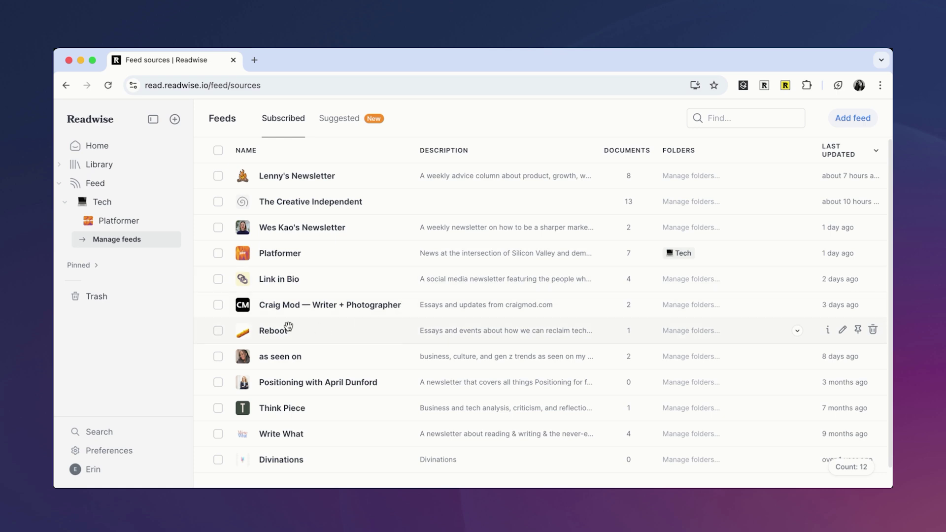
{"action": "left_click_drag", "start_coordinate": [251, 331], "coordinate": [160, 209]}
{"action": "left_click_drag", "start_coordinate": [247, 408], "coordinate": [137, 206]}
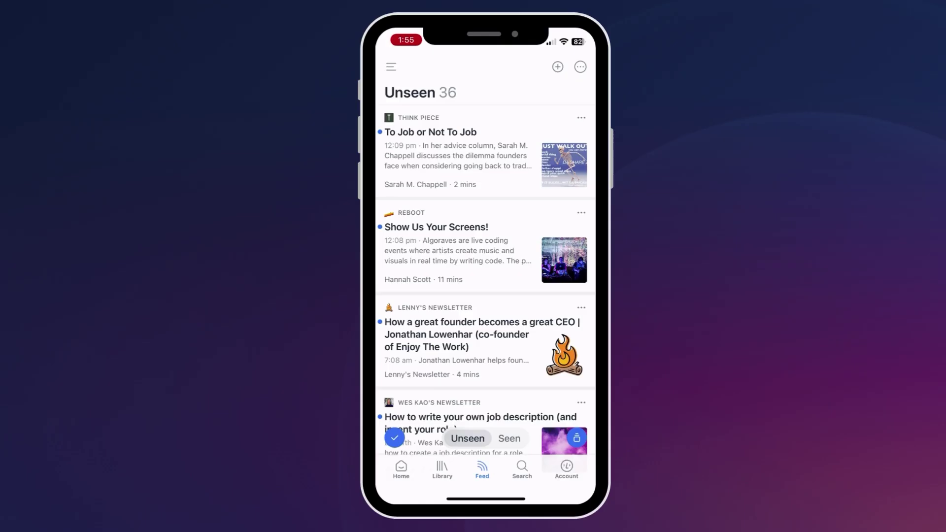
Show the Feed on the phone and bring up the Browse drawer of views and folders
{"action": "left_click", "coordinate": [481, 470]}
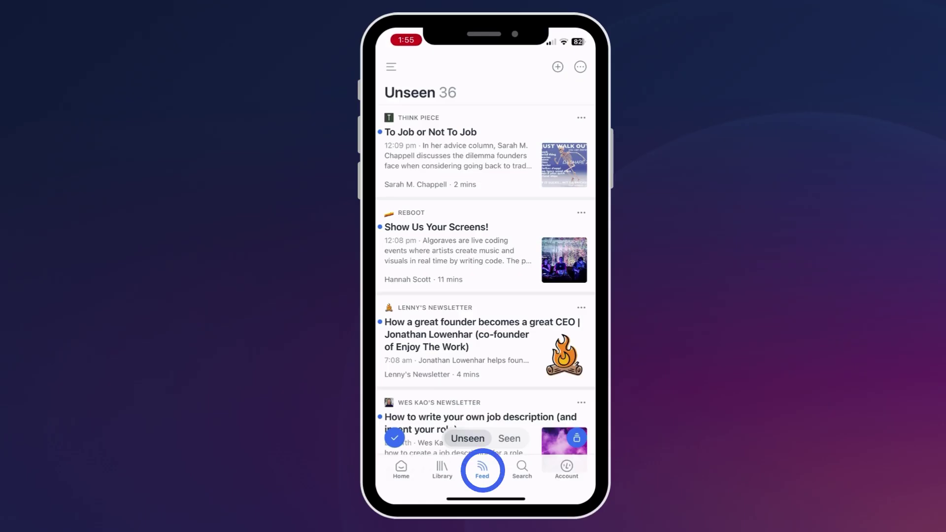
{"action": "left_click", "coordinate": [391, 67]}
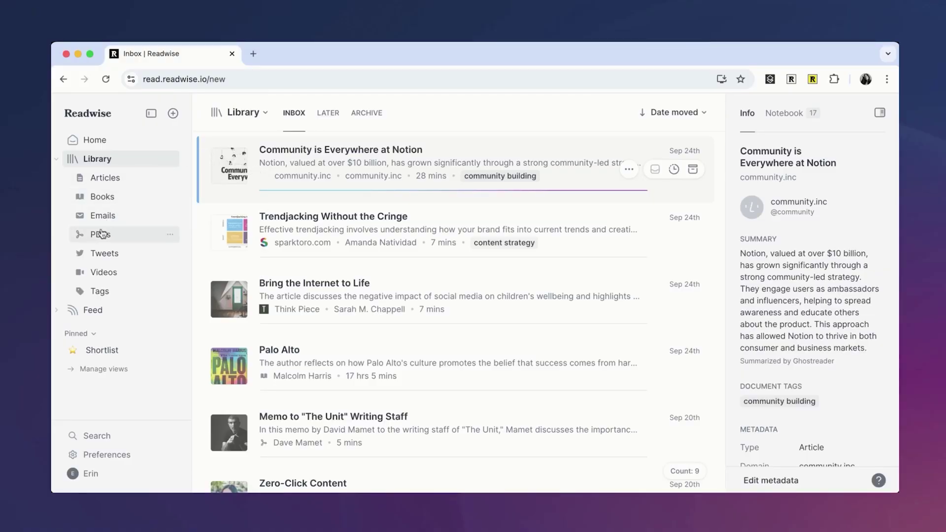
Filter the library to videos, then go to Home and browse its sections
{"action": "left_click", "coordinate": [103, 271]}
{"action": "scroll", "coordinate": [816, 451], "scroll_direction": "down", "scroll_amount": 1}
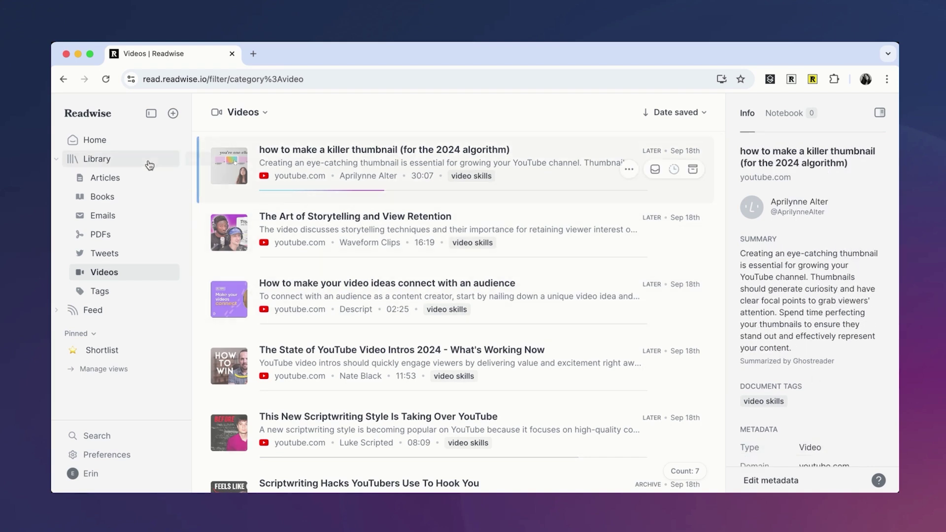
{"action": "left_click", "coordinate": [104, 143]}
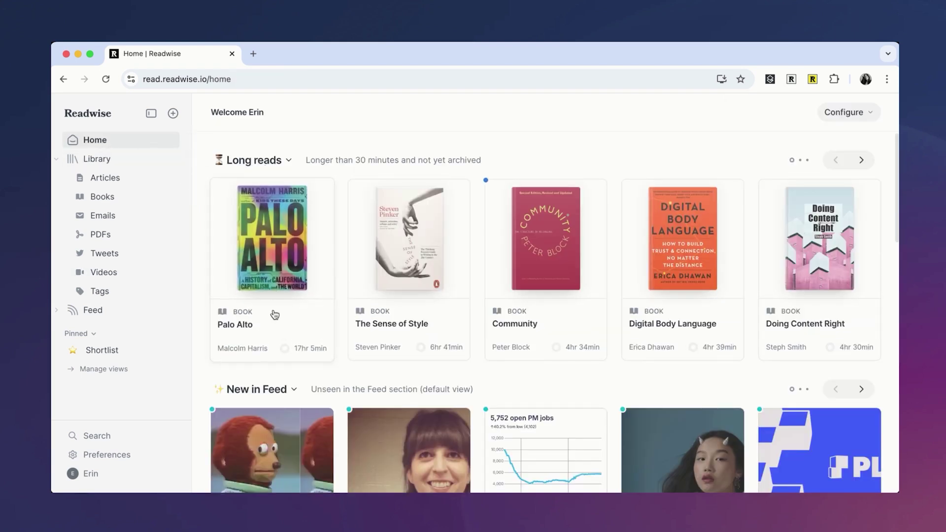
{"action": "scroll", "coordinate": [291, 394], "scroll_direction": "down", "scroll_amount": 7}
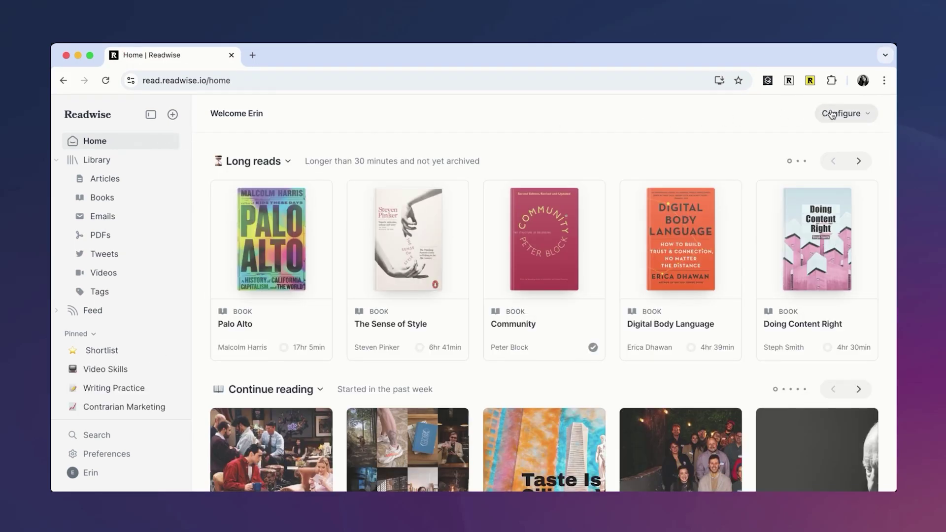
In the Home sections configuration, drag Newsletter Selections toward the top
{"action": "left_click", "coordinate": [840, 114]}
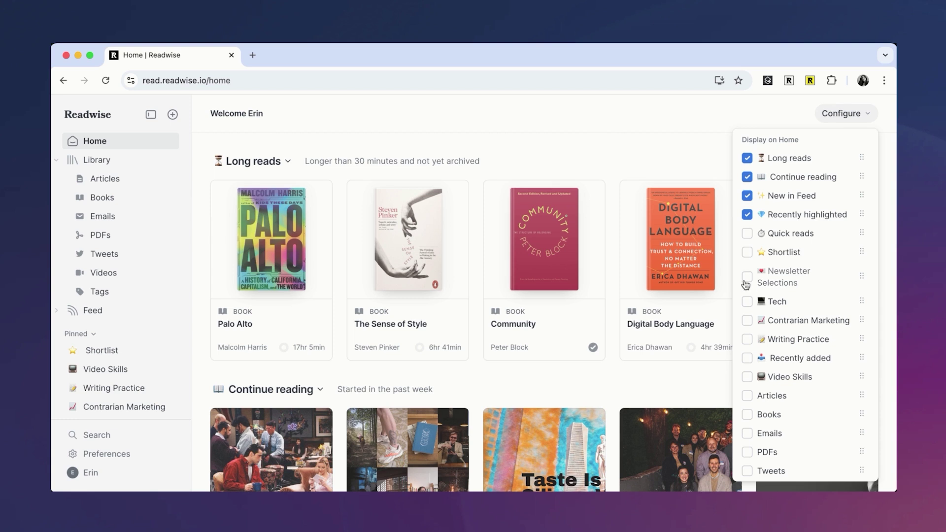
{"action": "left_click_drag", "start_coordinate": [862, 276], "coordinate": [857, 143]}
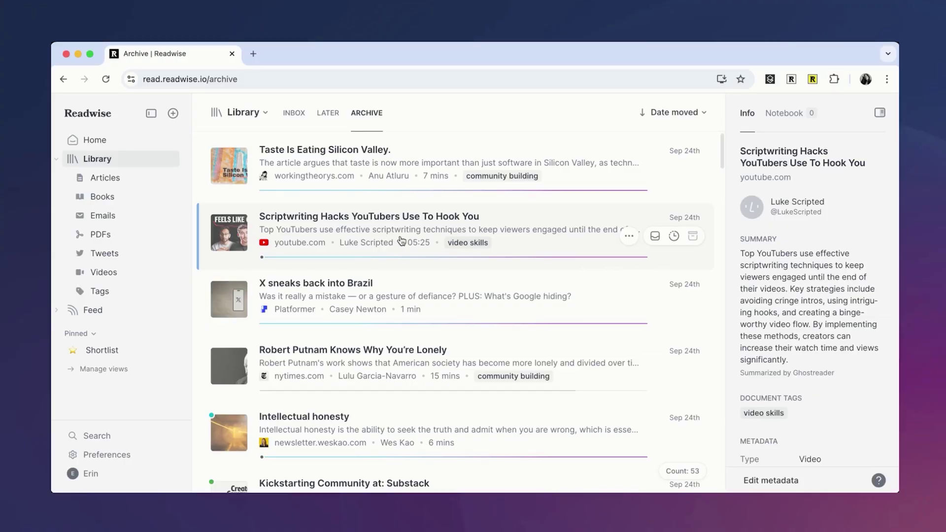
Open video results like TikTok Learnings, then save the video skills tag filter as 'Video Skills'
{"action": "left_click", "coordinate": [453, 251]}
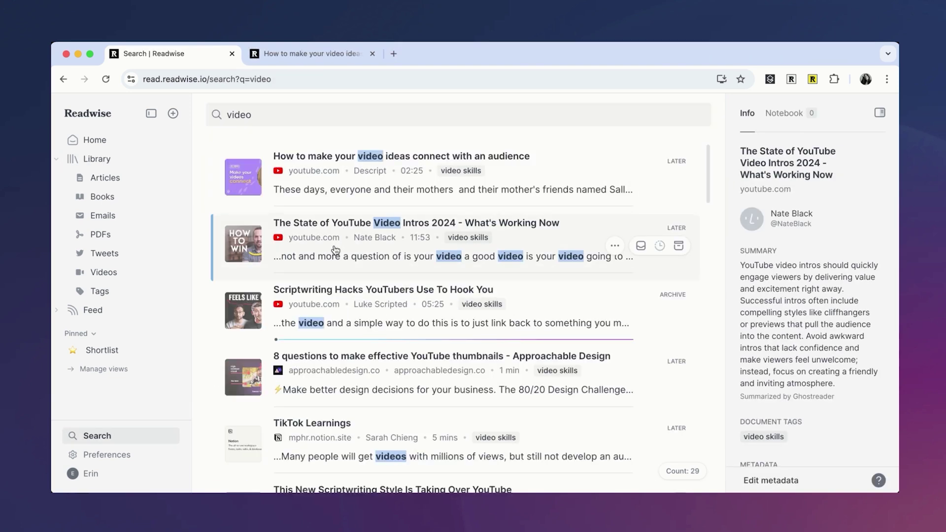
{"action": "left_click", "coordinate": [363, 442], "text": "super"}
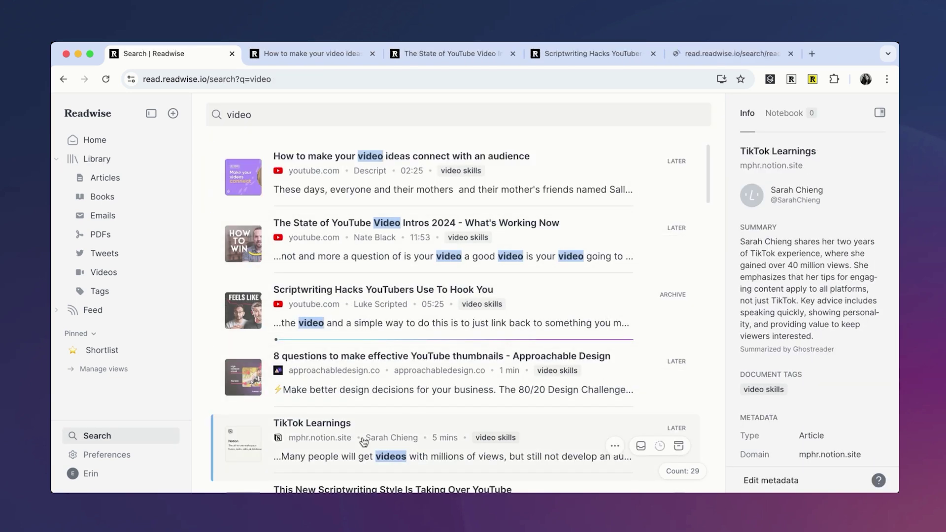
{"action": "left_click", "coordinate": [469, 239]}
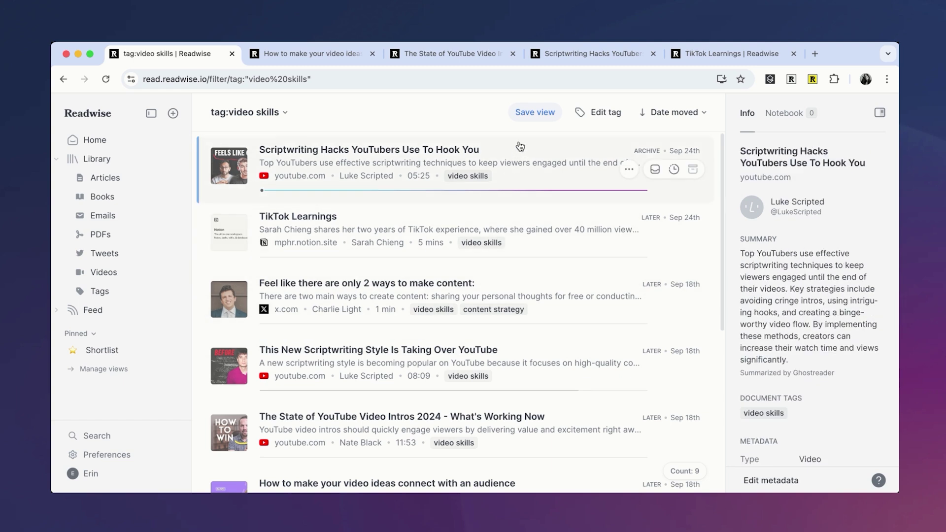
{"action": "left_click", "coordinate": [526, 115]}
{"action": "type", "text": "Video Skills"}
{"action": "key", "text": "Return"}
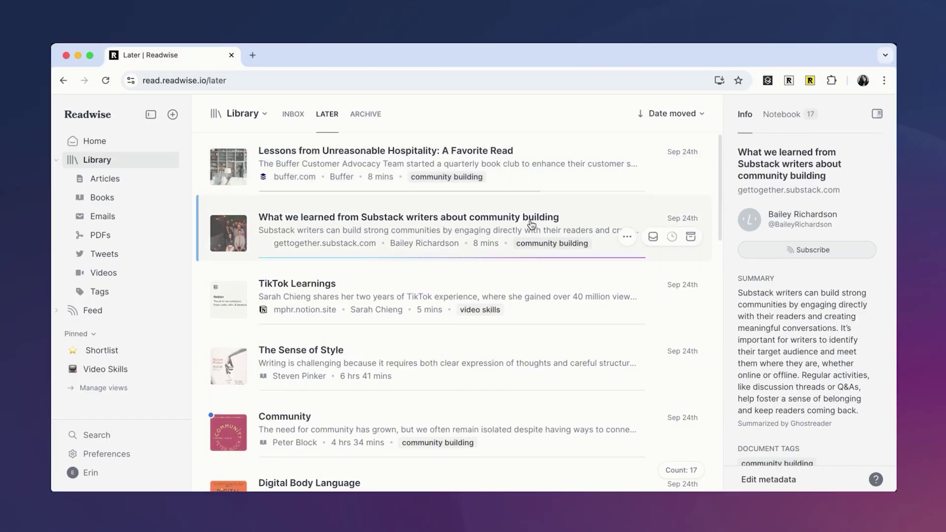
Create a view from the content strategy tag and name it 'Writing Practice'
{"action": "mouse_move", "coordinate": [526, 312]}
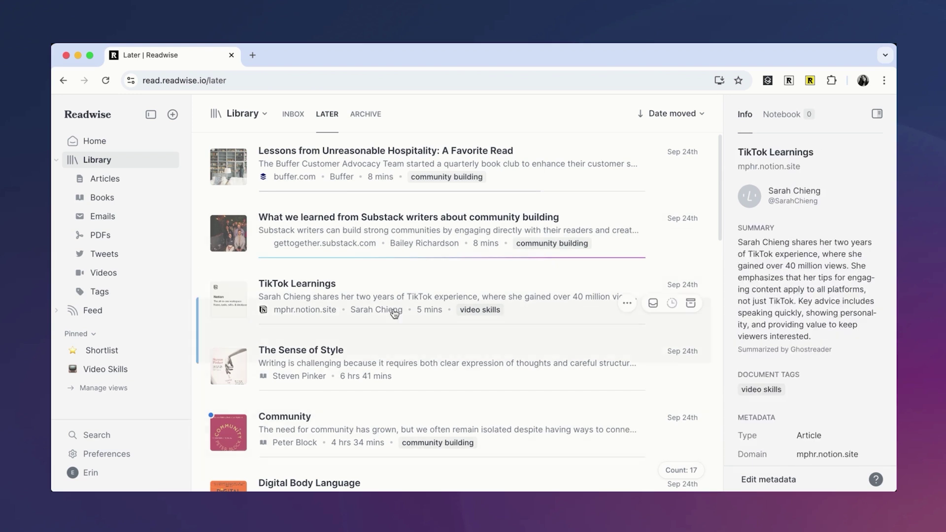
{"action": "left_click", "coordinate": [154, 291]}
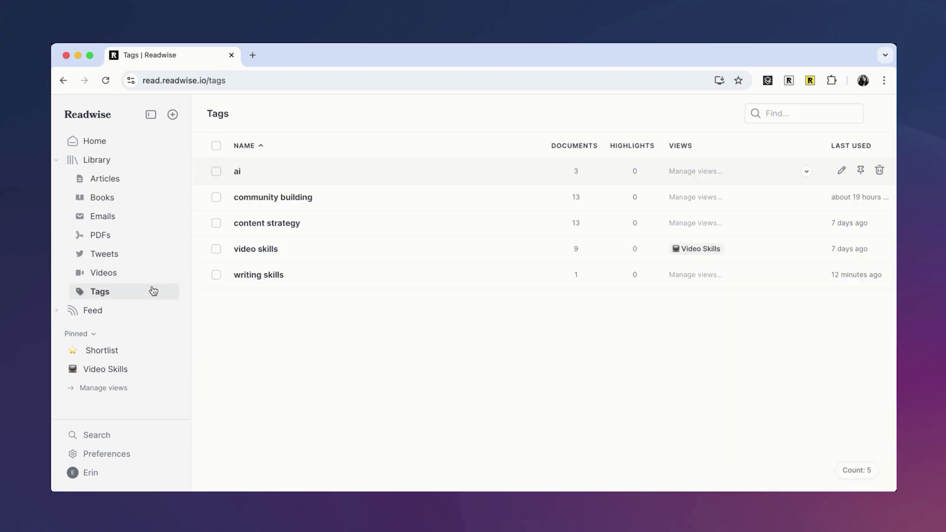
{"action": "left_click", "coordinate": [751, 230]}
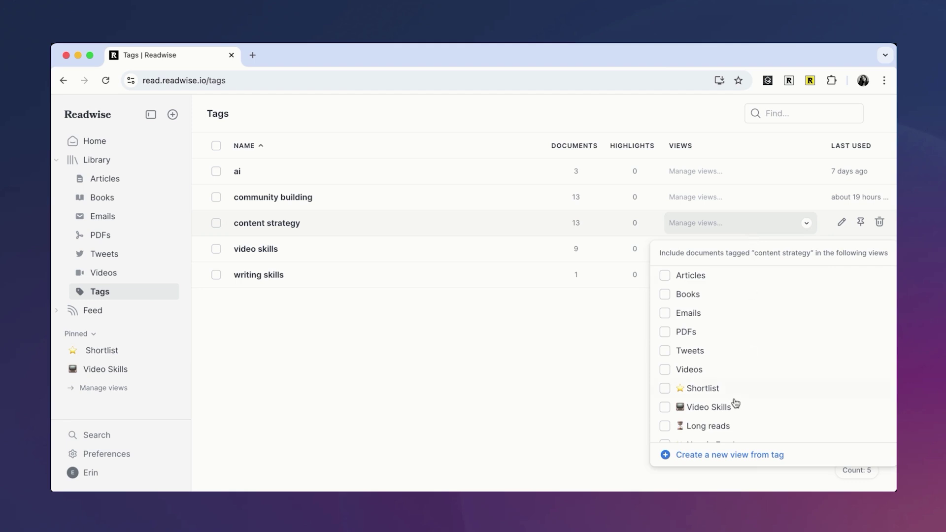
{"action": "left_click", "coordinate": [712, 453]}
{"action": "double_click", "coordinate": [342, 129]}
{"action": "left_click", "coordinate": [316, 127], "text": "shift"}
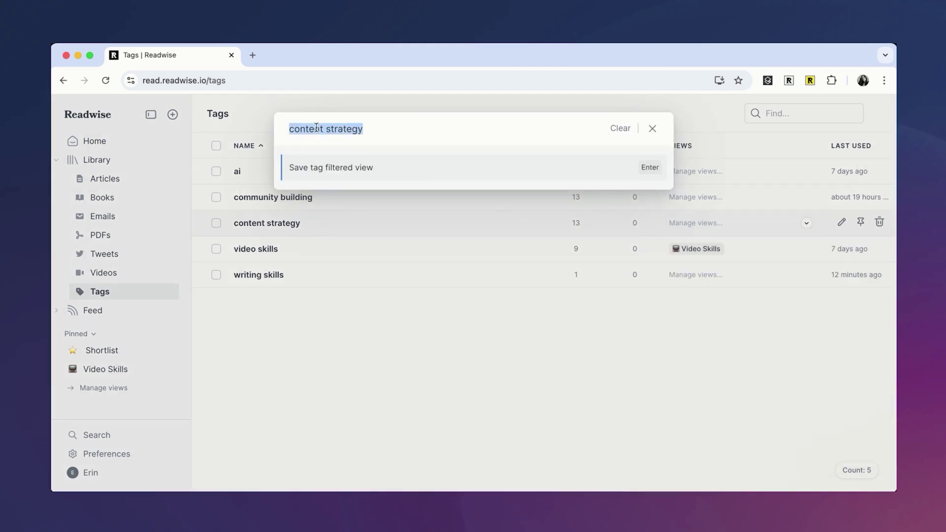
{"action": "type", "text": "Writing Practice"}
{"action": "key", "text": "Return"}
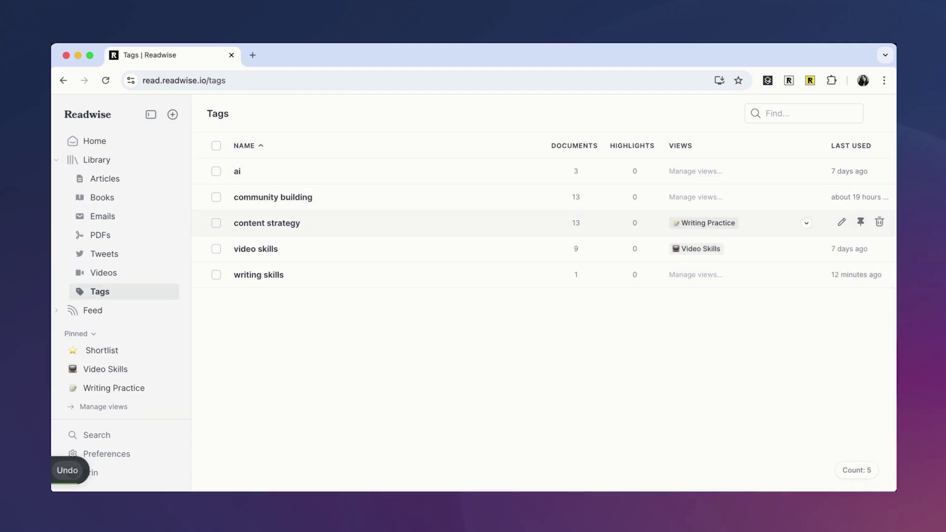
Add the writing skills tag to the Writing Practice view and return to the Inbox
{"action": "left_click", "coordinate": [768, 280]}
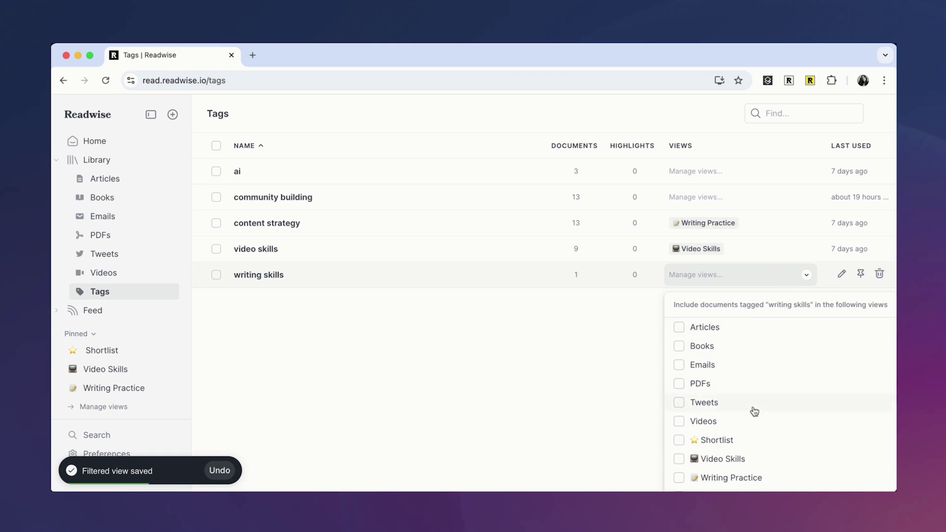
{"action": "left_click", "coordinate": [733, 477]}
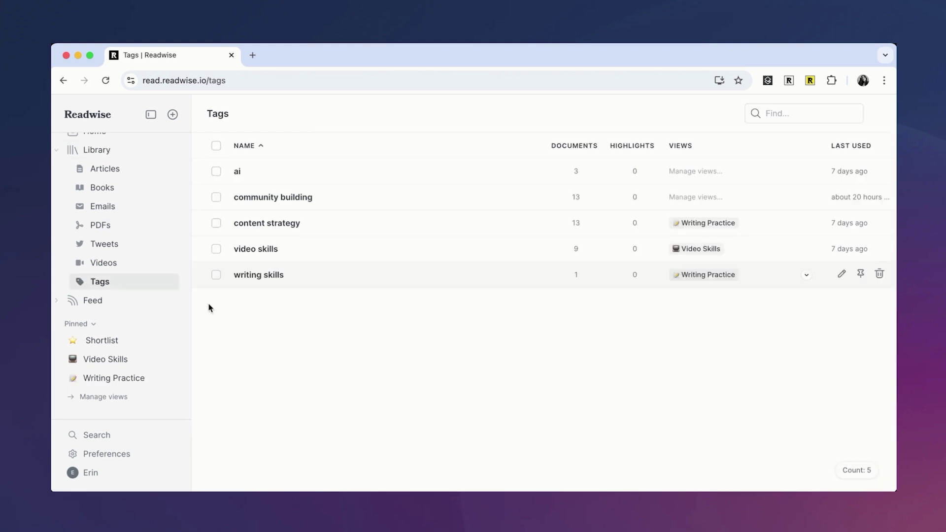
{"action": "left_click", "coordinate": [153, 152]}
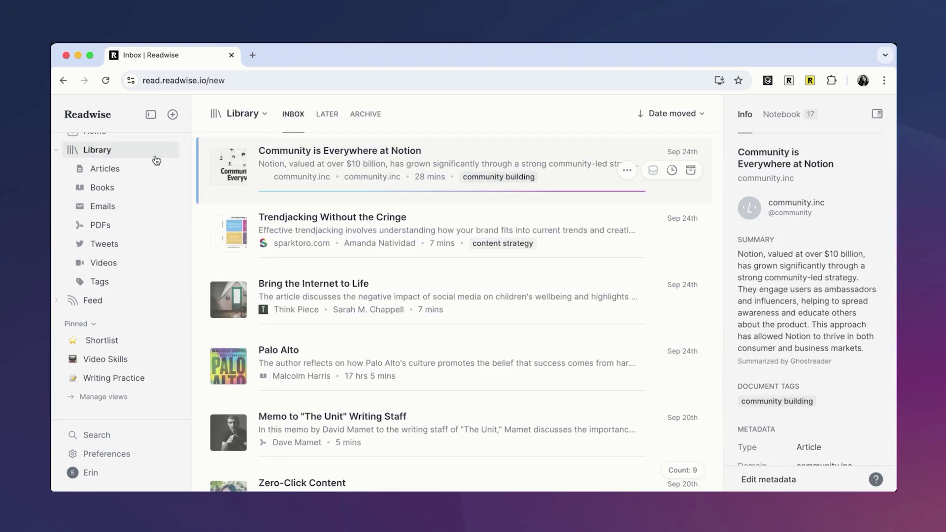
Open 'Trendjacking Without the Cringe' and list everything saved from its author
{"action": "left_click", "coordinate": [381, 227]}
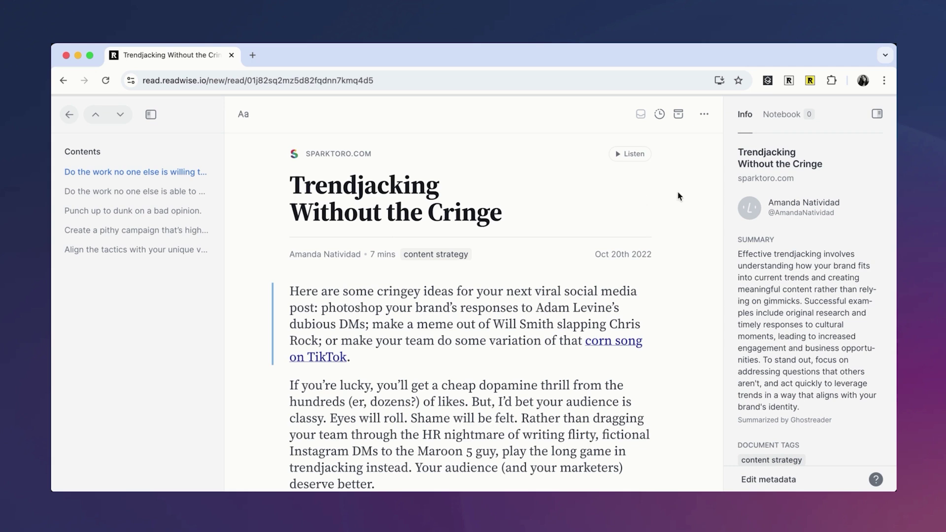
{"action": "left_click", "coordinate": [751, 209]}
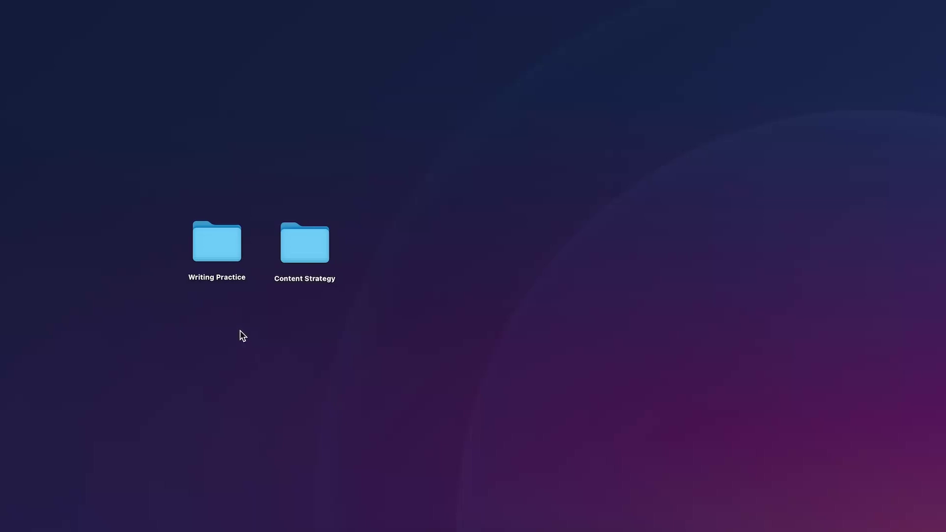
Open both desktop folders and put a duplicate of the Trendjacking document into Content Strategy
{"action": "double_click", "coordinate": [213, 256]}
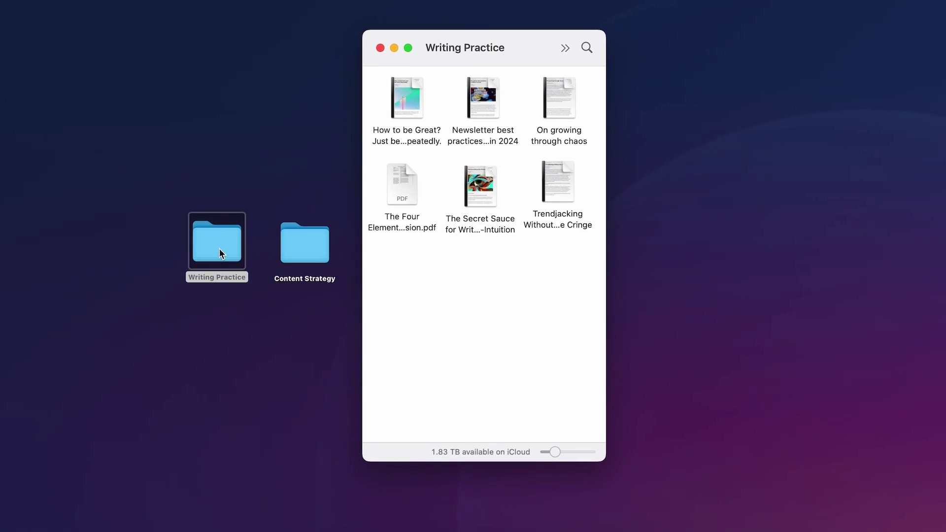
{"action": "mouse_move", "coordinate": [555, 189]}
{"action": "double_click", "coordinate": [308, 242]}
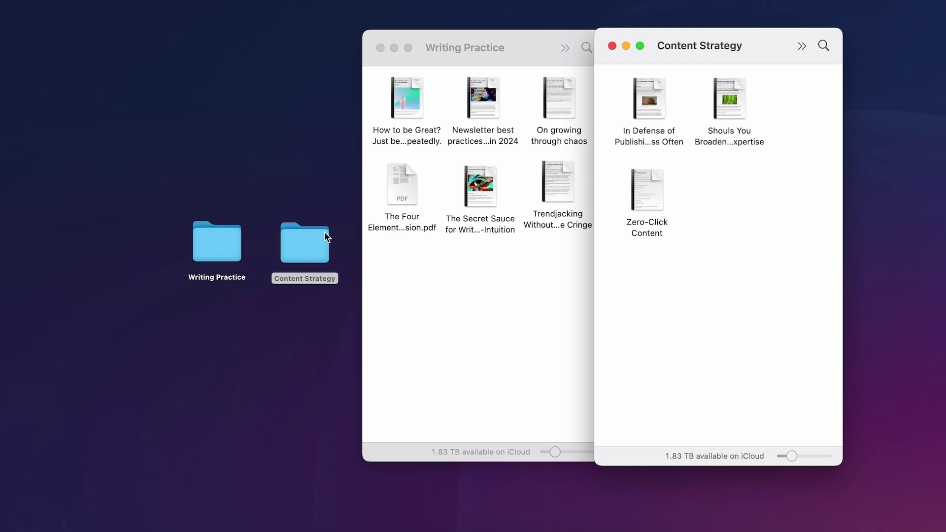
{"action": "right_click", "coordinate": [547, 182]}
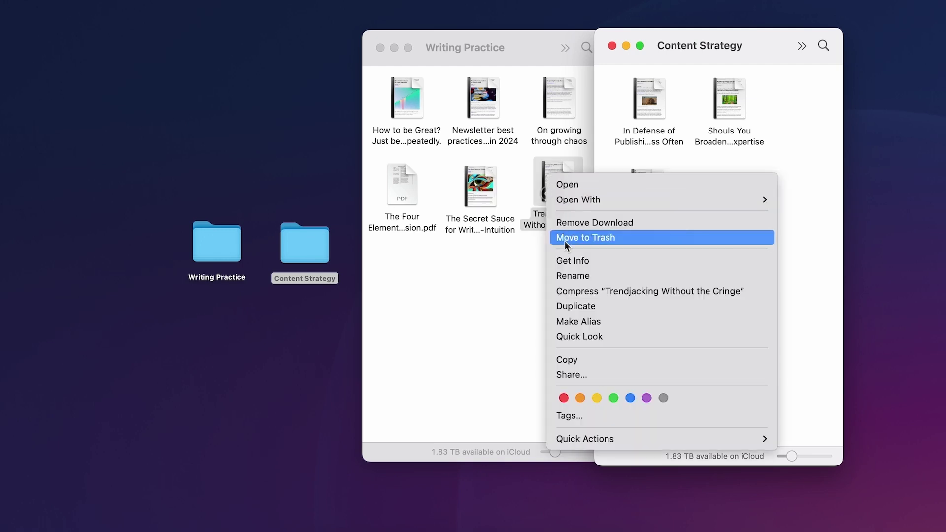
{"action": "left_click", "coordinate": [568, 306]}
{"action": "left_click_drag", "start_coordinate": [566, 199], "coordinate": [734, 195]}
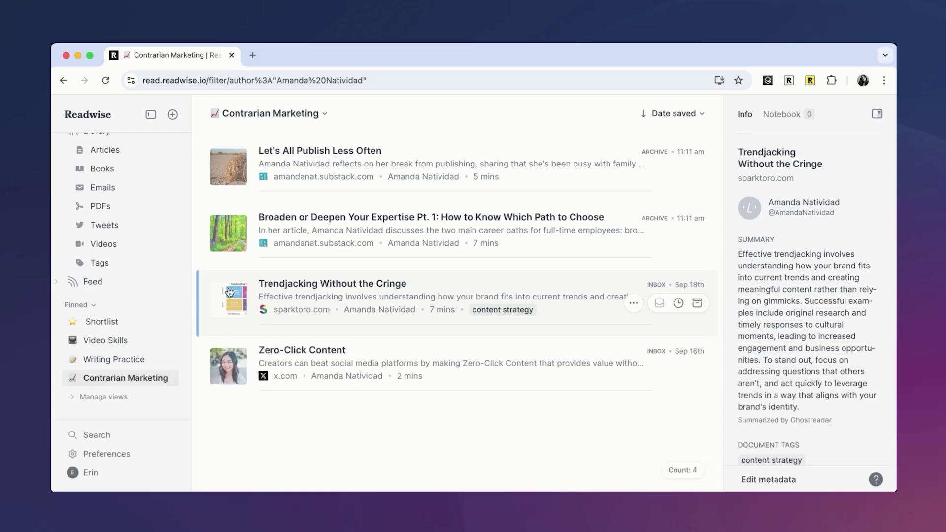
File the Trendjacking article under the pinned Writing Practice view
{"action": "left_click_drag", "start_coordinate": [264, 303], "coordinate": [147, 359]}
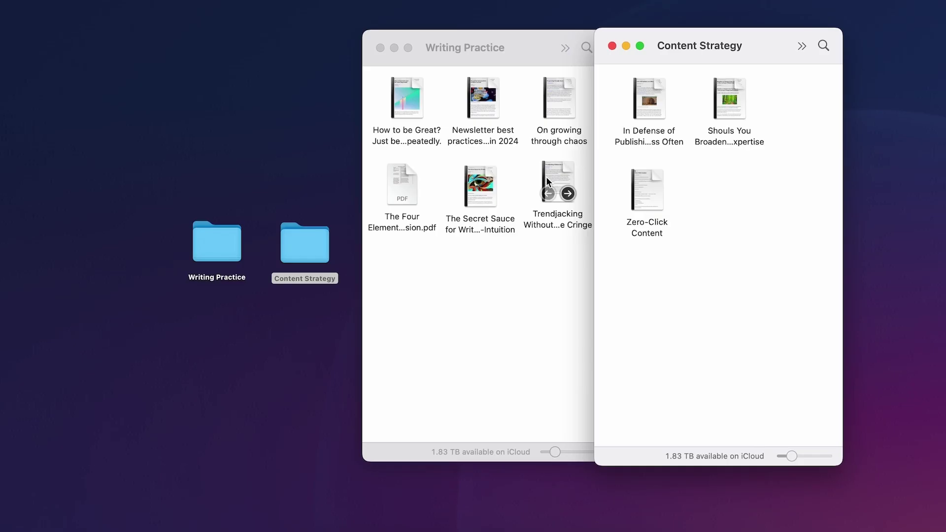
Duplicate 'Trendjacking Without the Cringe' and drag the copy into the Content Strategy folder
{"action": "right_click", "coordinate": [546, 177]}
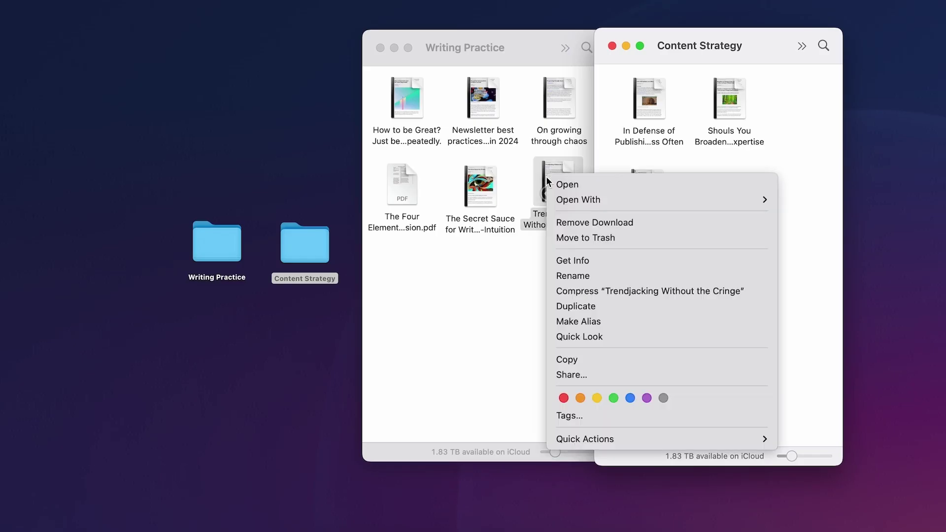
{"action": "left_click", "coordinate": [566, 306]}
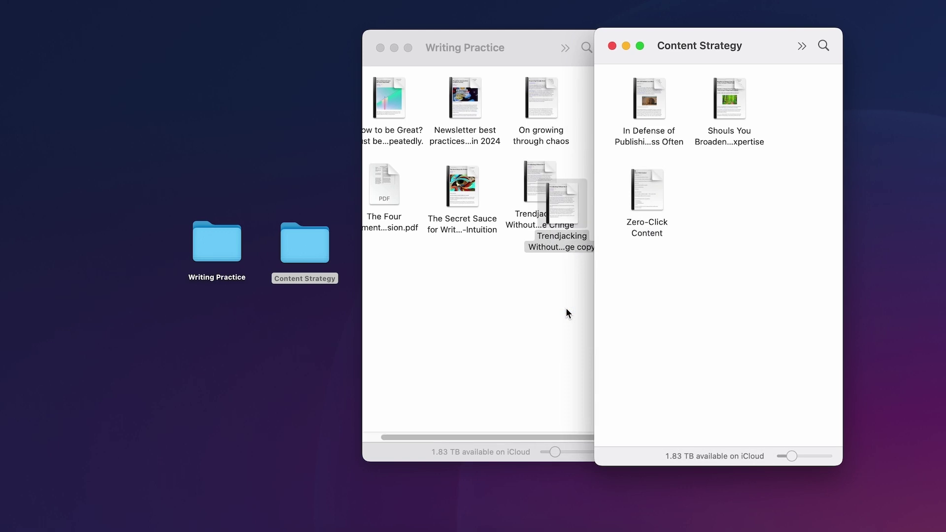
{"action": "left_click_drag", "start_coordinate": [560, 221], "coordinate": [732, 184]}
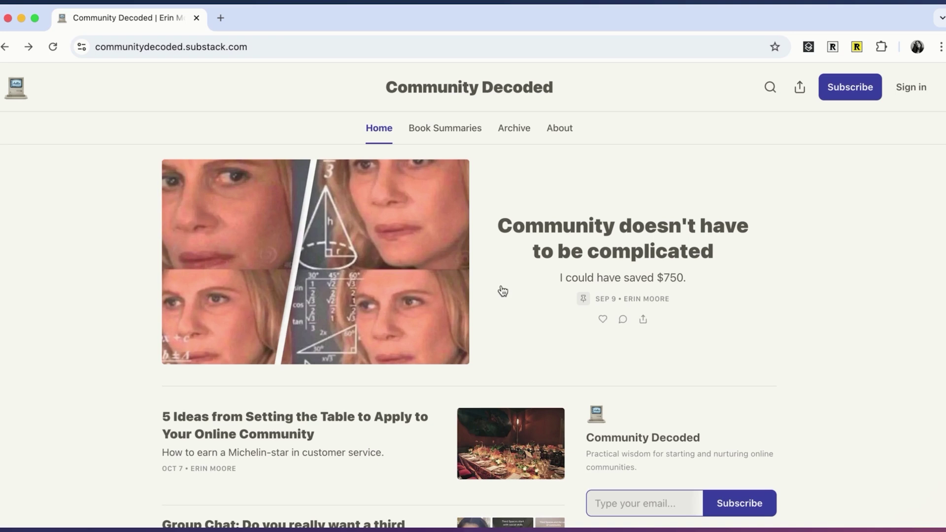
Scroll Community Decoded's home page and open 'Group Chat: Do you really want a third space?'
{"action": "scroll", "coordinate": [501, 289], "scroll_direction": "down", "scroll_amount": 3}
{"action": "scroll", "coordinate": [501, 290], "scroll_direction": "down", "scroll_amount": 2}
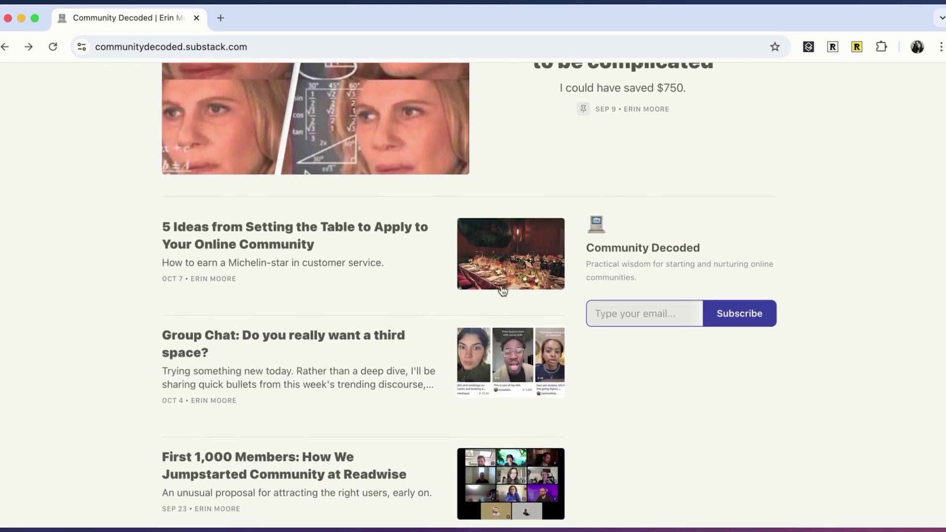
{"action": "left_click", "coordinate": [368, 347]}
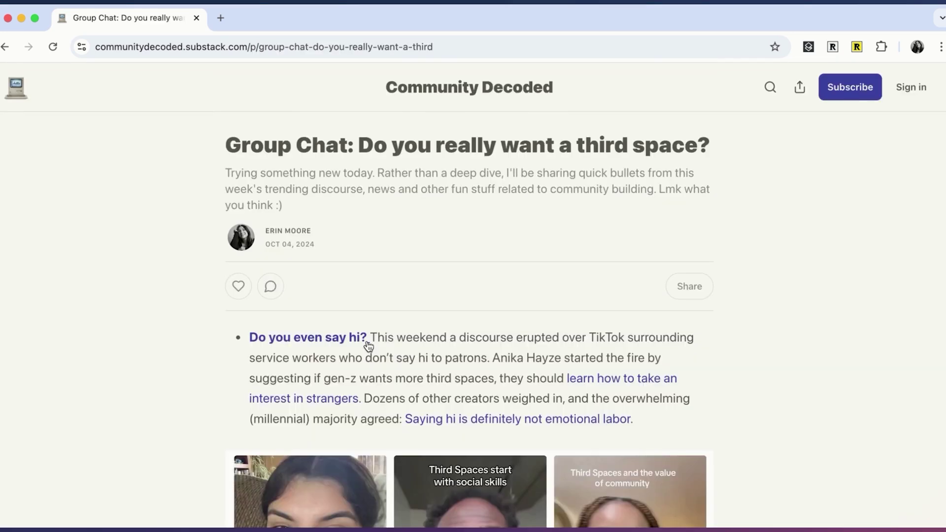
Scroll down through the third-space post's bullets
{"action": "scroll", "coordinate": [368, 346], "scroll_direction": "down", "scroll_amount": 5}
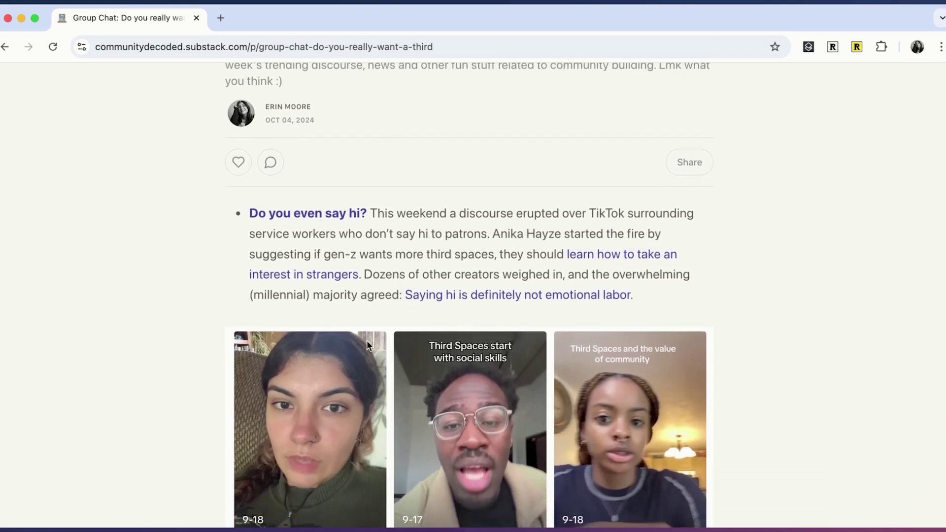
{"action": "scroll", "coordinate": [369, 347], "scroll_direction": "down", "scroll_amount": 6}
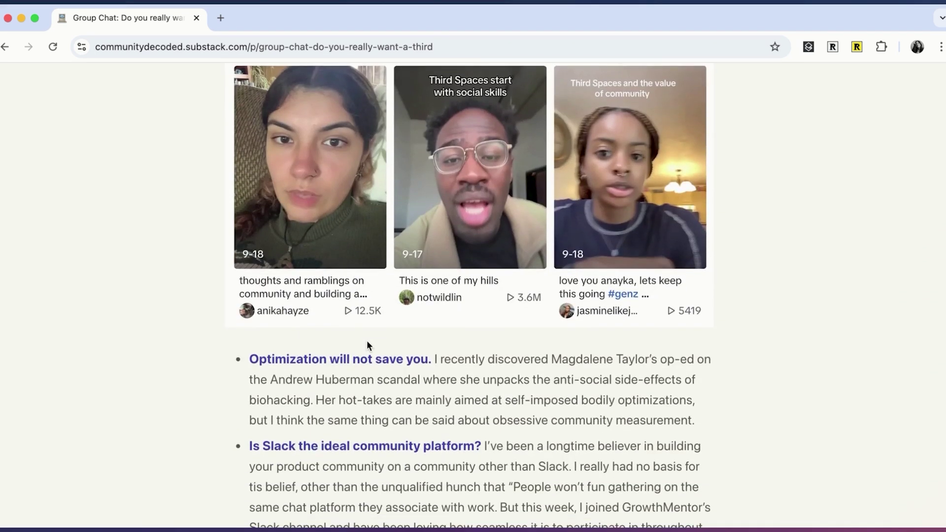
{"action": "scroll", "coordinate": [368, 345], "scroll_direction": "down", "scroll_amount": 4}
{"action": "scroll", "coordinate": [367, 340], "scroll_direction": "down", "scroll_amount": 1}
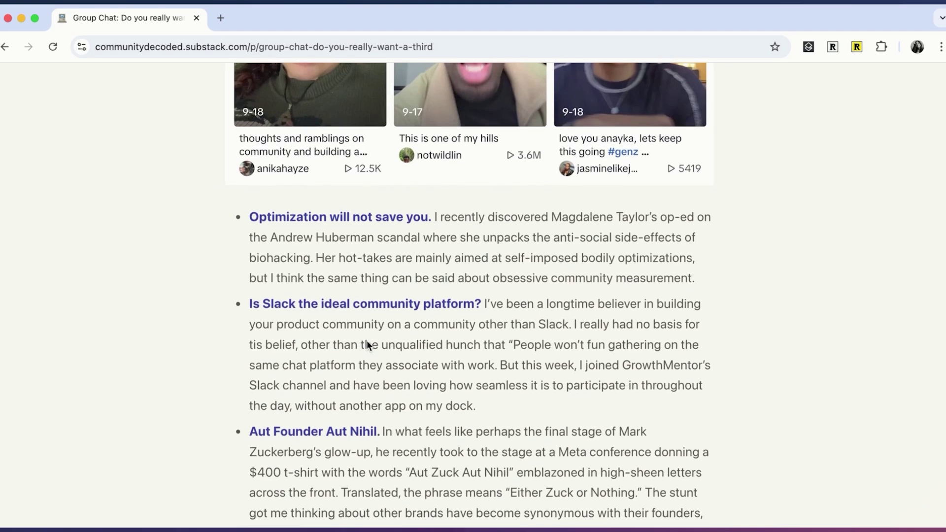
{"action": "scroll", "coordinate": [367, 341], "scroll_direction": "down", "scroll_amount": 1}
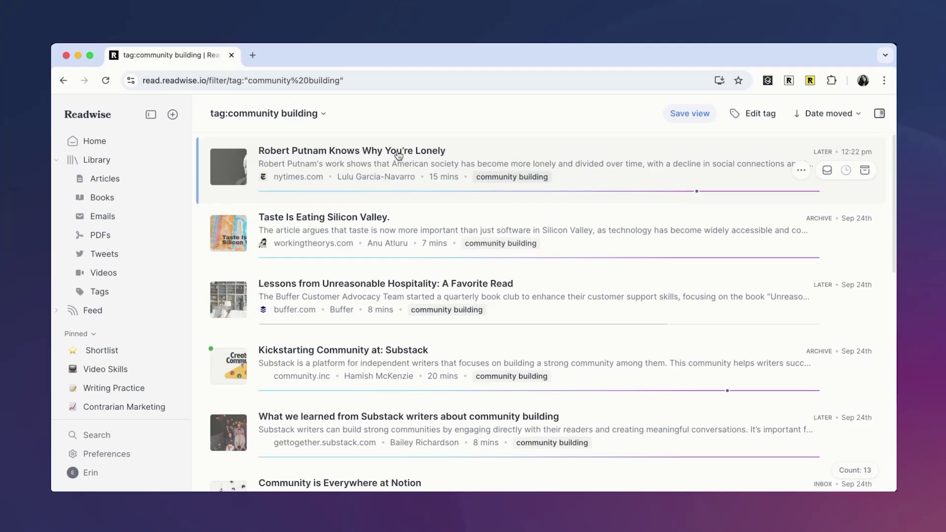
Append 'AND highlights__gte:5 AND in:archive' to the community building tag's filter query
{"action": "left_click", "coordinate": [305, 120]}
{"action": "left_click", "coordinate": [291, 143]}
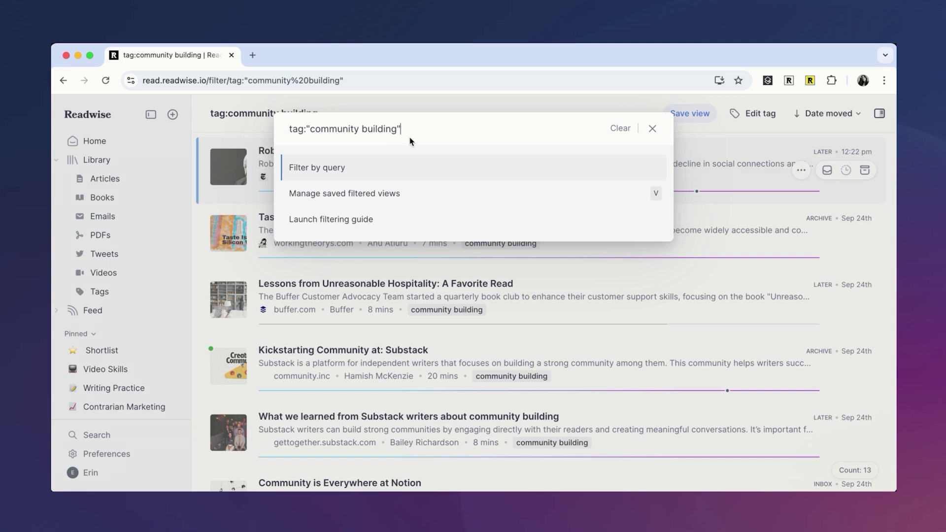
{"action": "type", "text": "AND highlights__gte:5"}
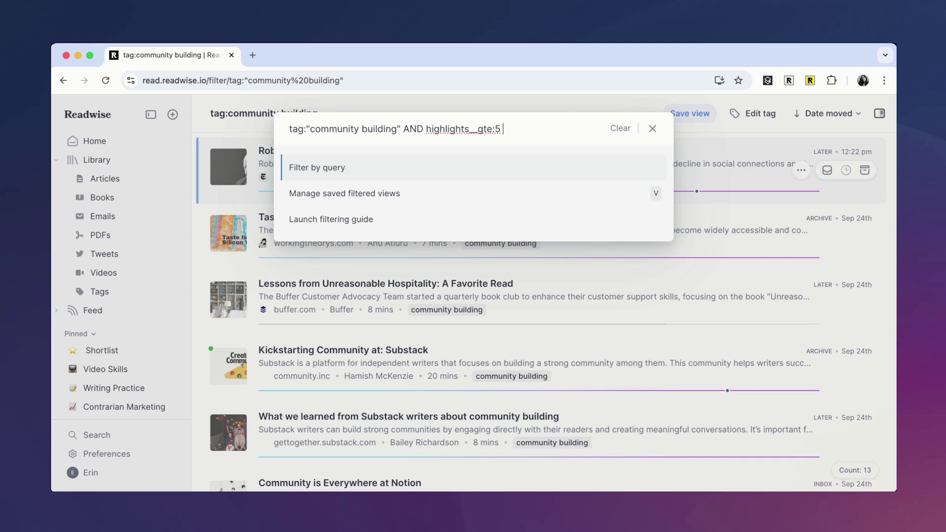
{"action": "type", "text": "AND in:archive"}
{"action": "key", "text": "Return"}
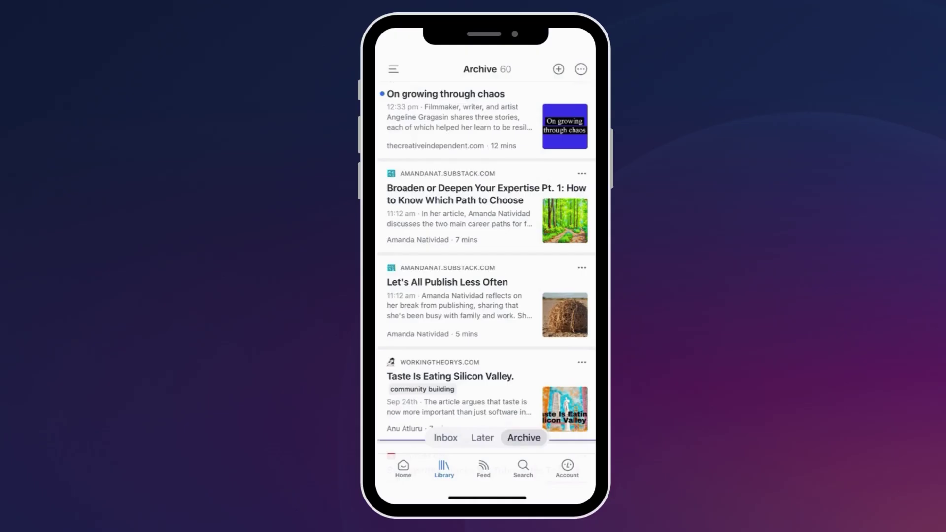
Turn on the Newsletter Selections count badge (5) and bring up its Split view choices
{"action": "left_click", "coordinate": [522, 467]}
{"action": "scroll", "coordinate": [487, 246], "scroll_direction": "down", "scroll_amount": 5}
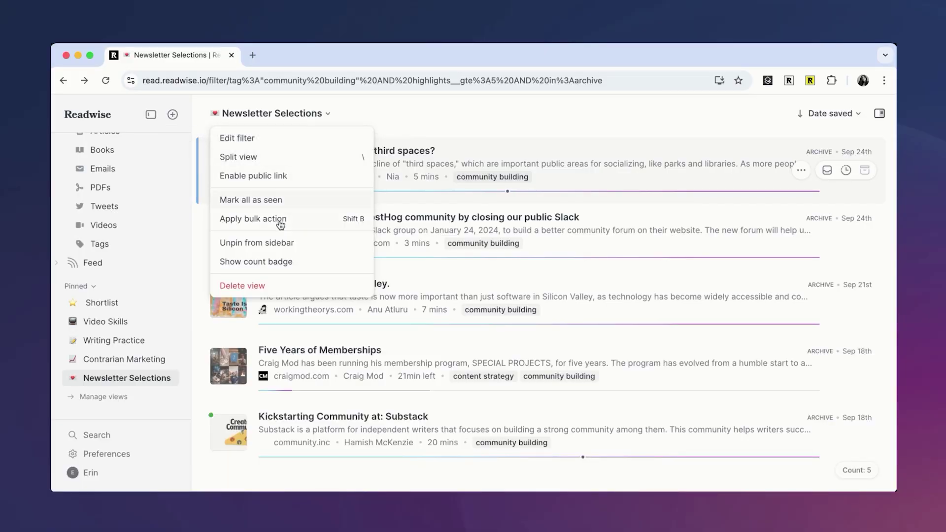
{"action": "left_click", "coordinate": [267, 261]}
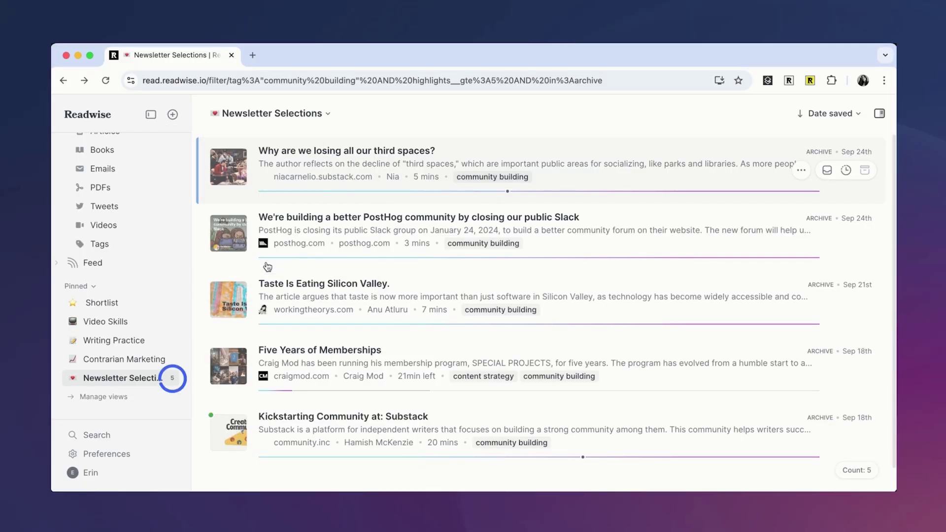
{"action": "left_click", "coordinate": [281, 114]}
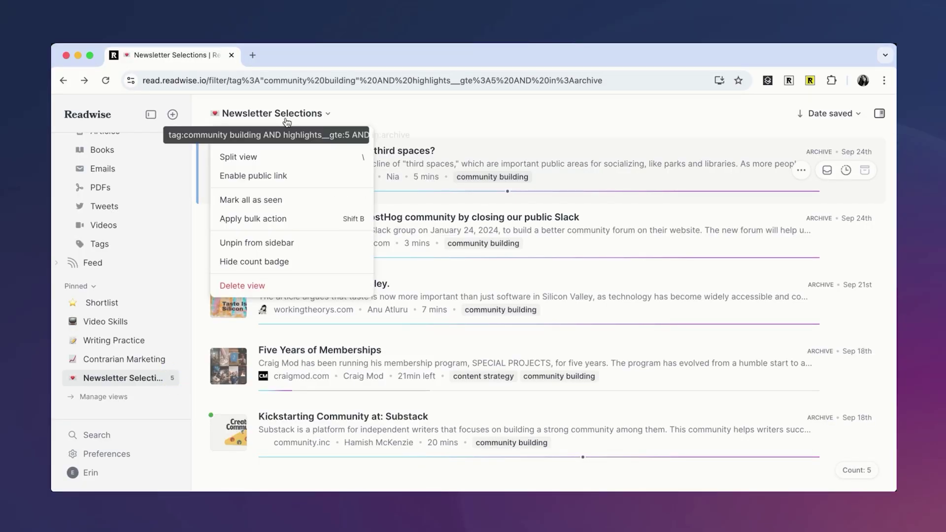
{"action": "left_click", "coordinate": [281, 163]}
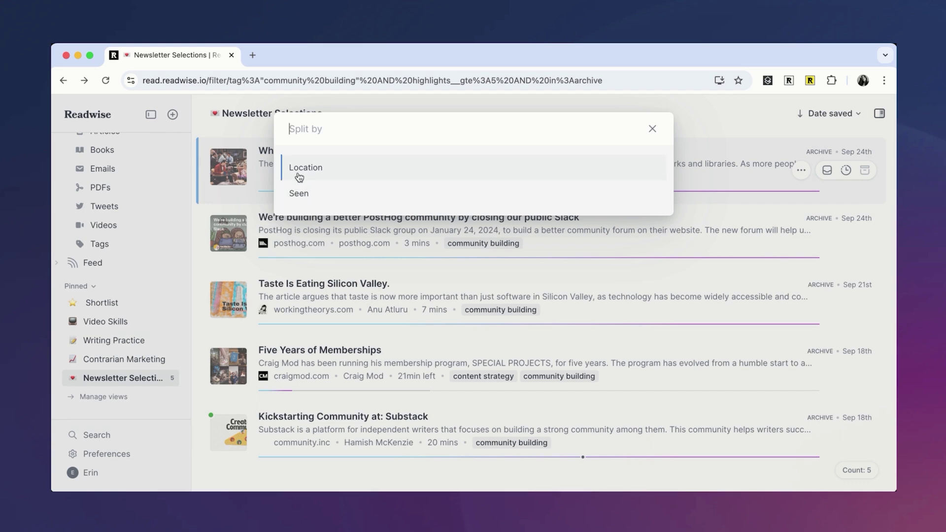
Split Newsletter Selections by Seen, then by Location, checking its Later and Archive items
{"action": "left_click", "coordinate": [301, 204]}
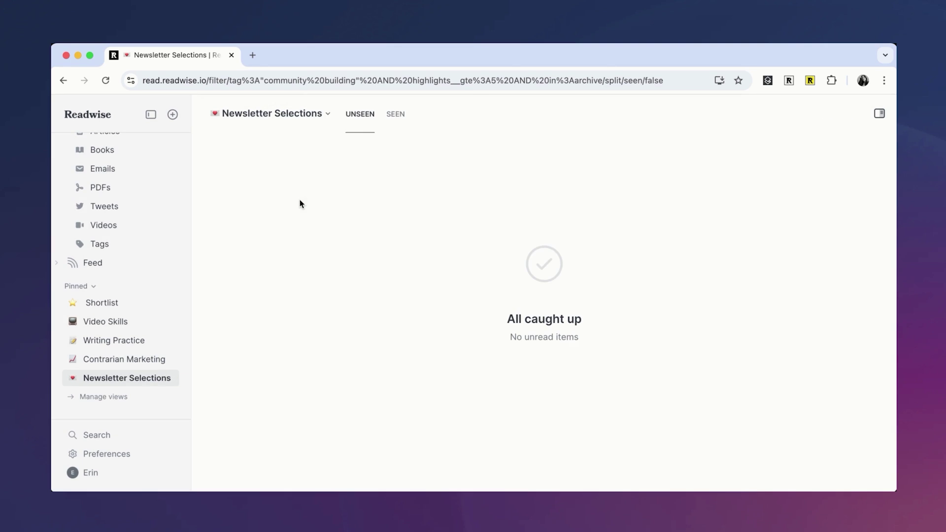
{"action": "left_click", "coordinate": [403, 117]}
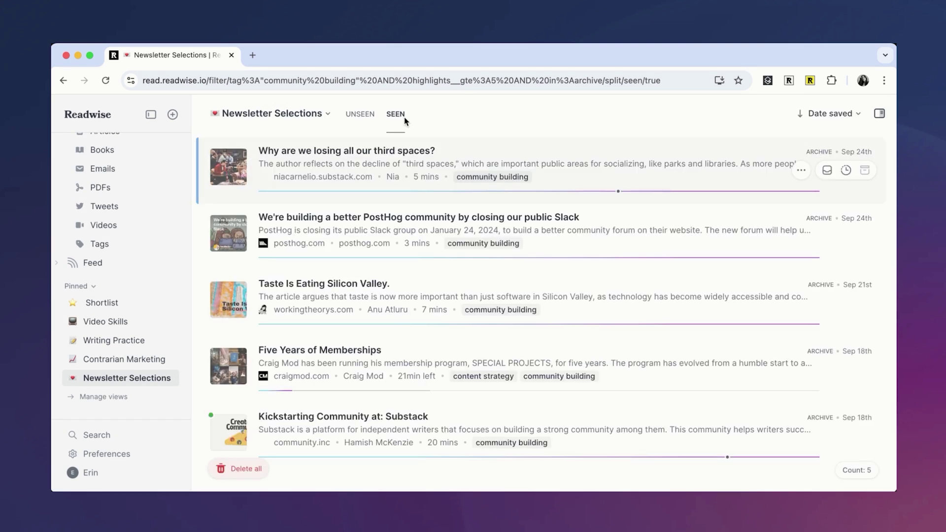
{"action": "left_click", "coordinate": [314, 115]}
{"action": "left_click", "coordinate": [300, 156]}
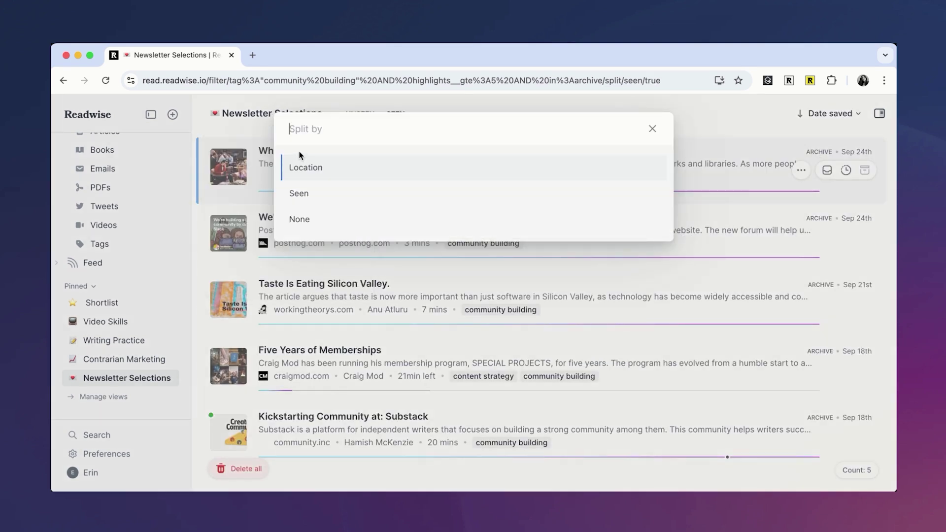
{"action": "left_click", "coordinate": [323, 166]}
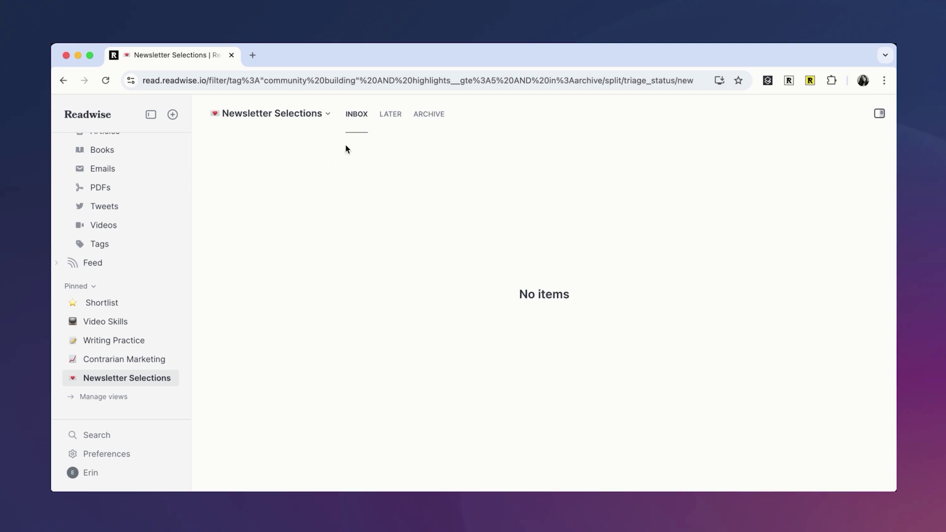
{"action": "left_click", "coordinate": [388, 119]}
{"action": "left_click", "coordinate": [424, 117]}
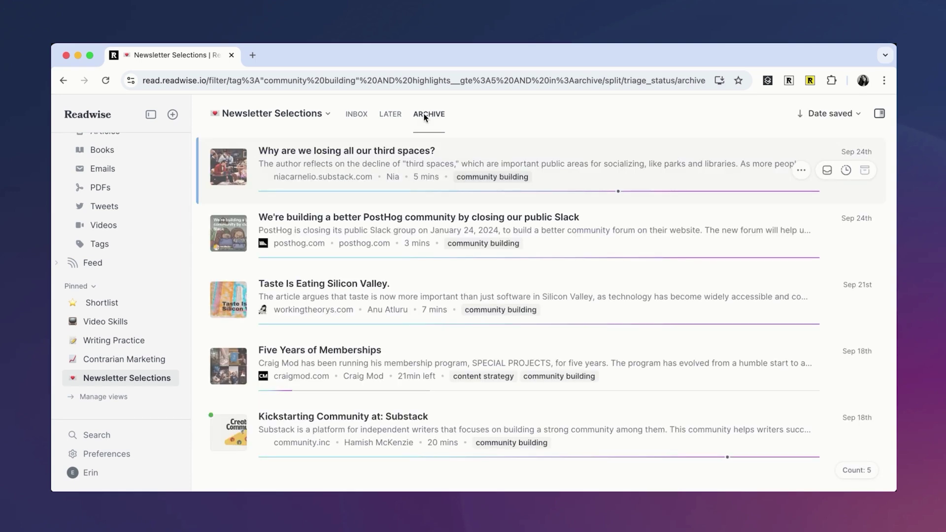
Set the Newsletter Selections split back to None
{"action": "left_click", "coordinate": [314, 114]}
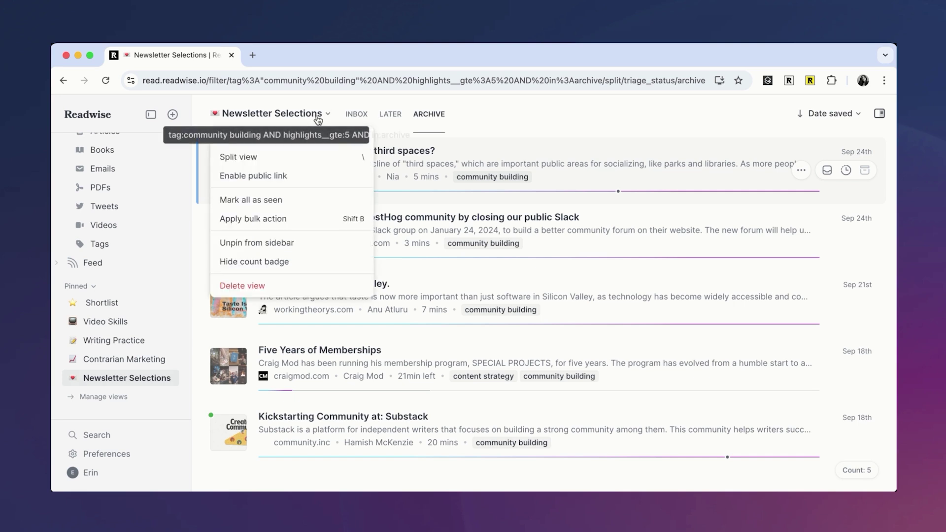
{"action": "left_click", "coordinate": [305, 154]}
{"action": "left_click", "coordinate": [317, 219]}
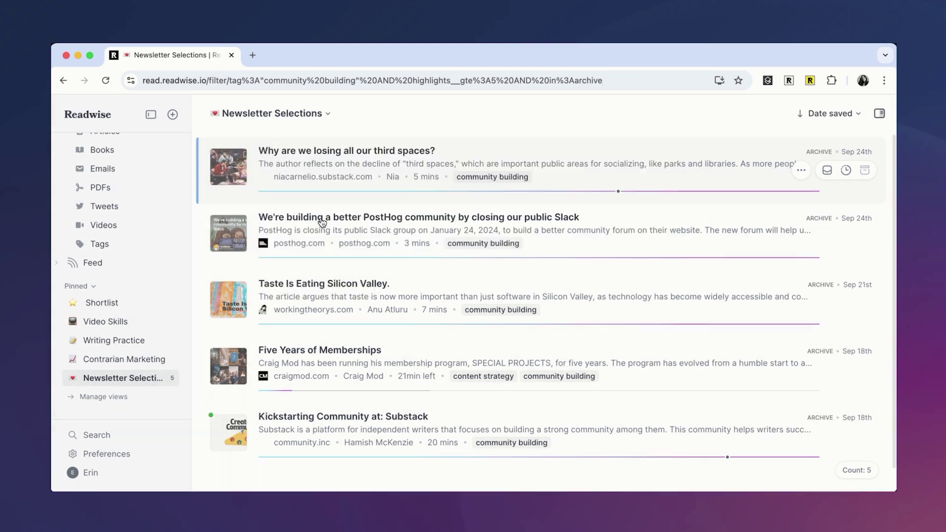
{"action": "scroll", "coordinate": [123, 295], "scroll_direction": "up", "scroll_amount": 2}
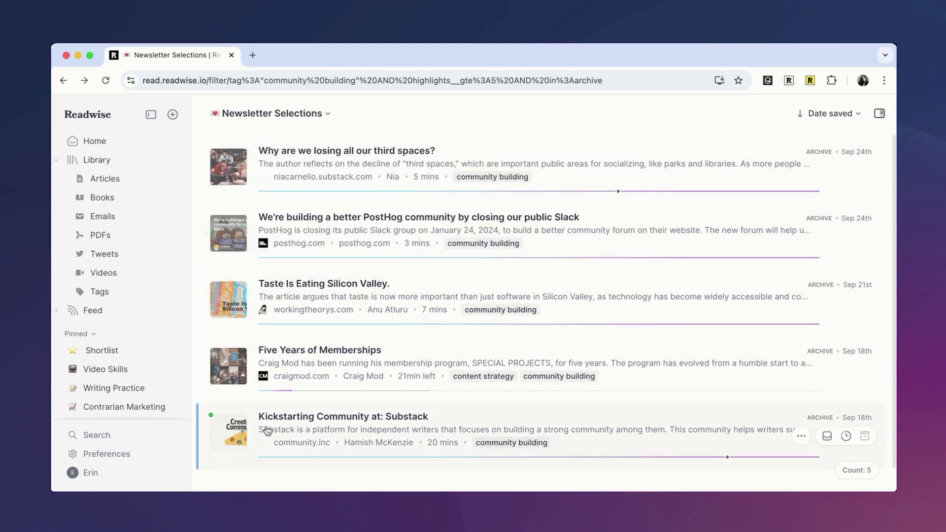
Add Newsletter Selections to Home, ordered first with New in Feed second
{"action": "left_click", "coordinate": [159, 139]}
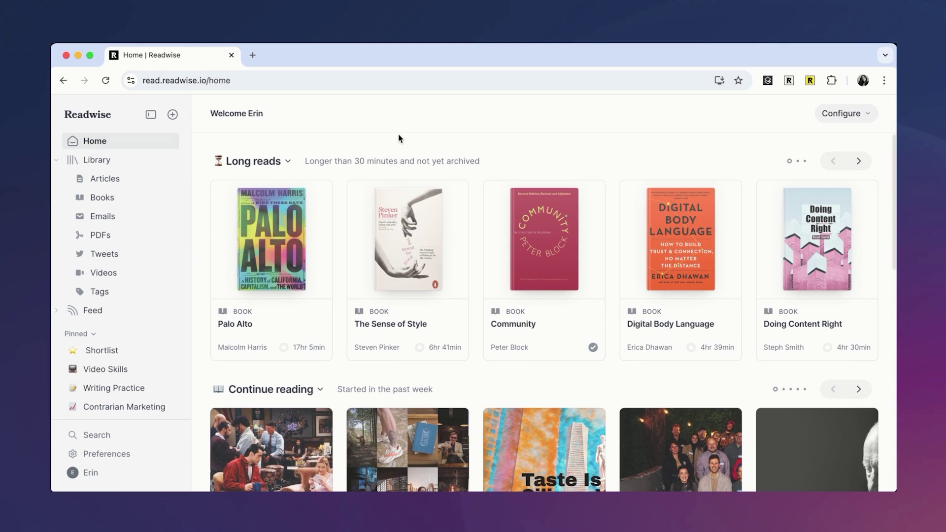
{"action": "left_click", "coordinate": [840, 113]}
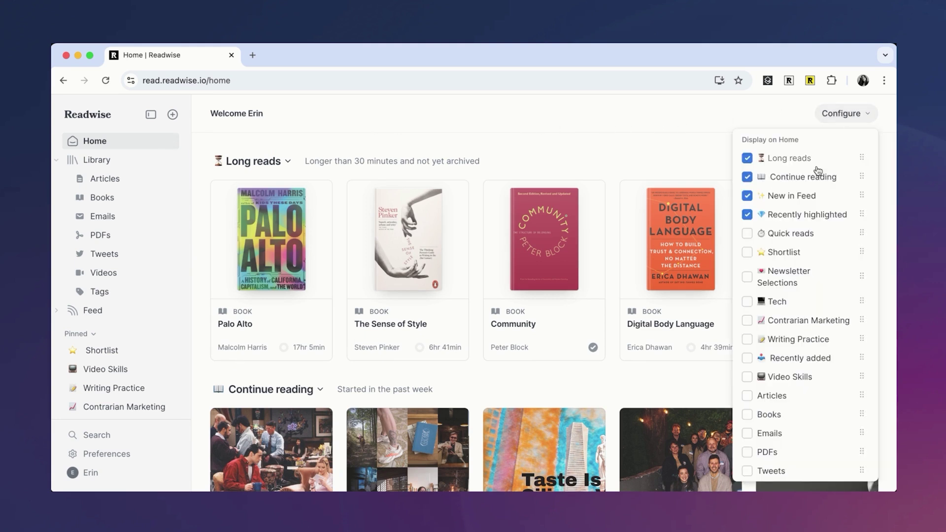
{"action": "left_click", "coordinate": [746, 279]}
{"action": "left_click_drag", "start_coordinate": [861, 275], "coordinate": [857, 143]}
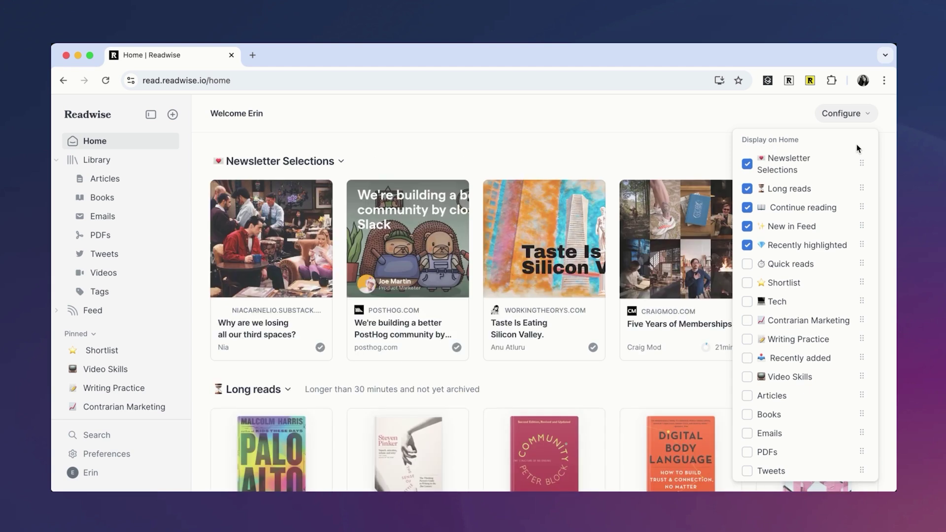
{"action": "left_click_drag", "start_coordinate": [861, 226], "coordinate": [865, 187]}
{"action": "key", "text": "Escape"}
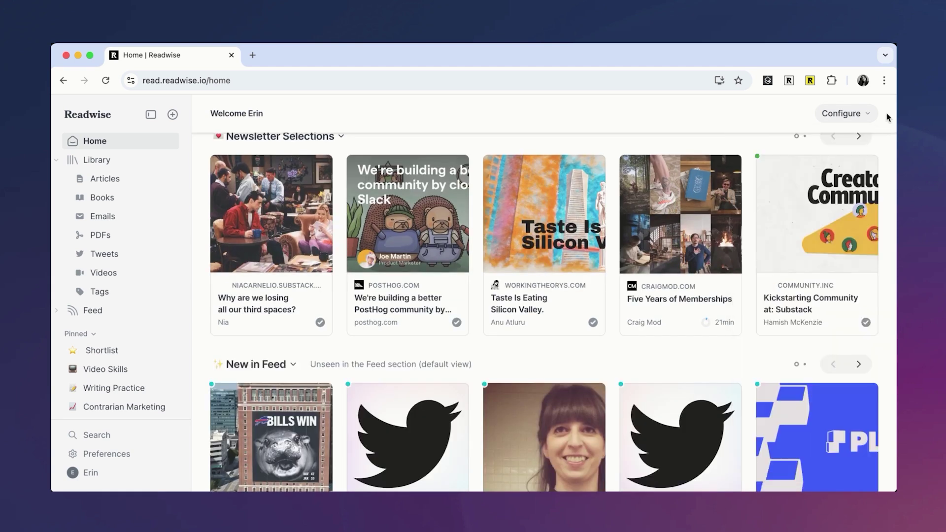
Open the Filtered views list through Manage views
{"action": "scroll", "coordinate": [148, 321], "scroll_direction": "down", "scroll_amount": 2}
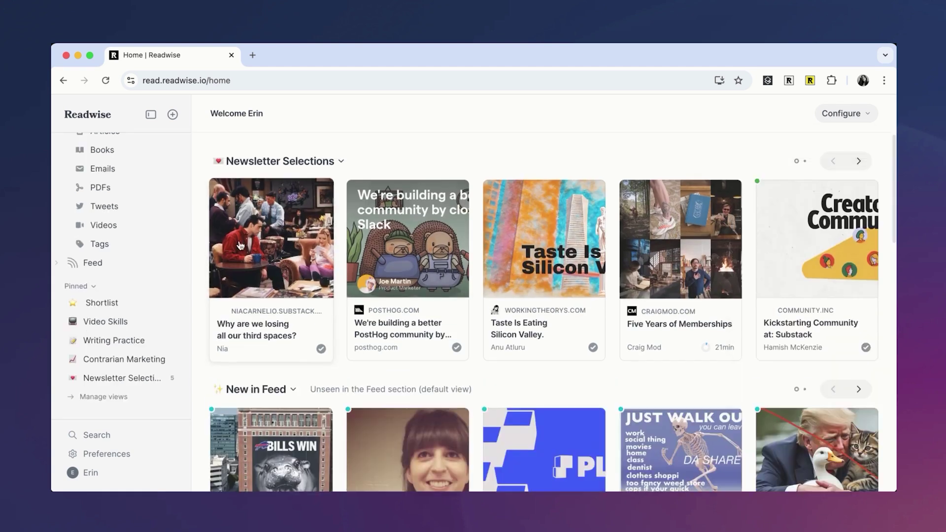
{"action": "left_click", "coordinate": [140, 401]}
{"action": "scroll", "coordinate": [542, 389], "scroll_direction": "down", "scroll_amount": 3}
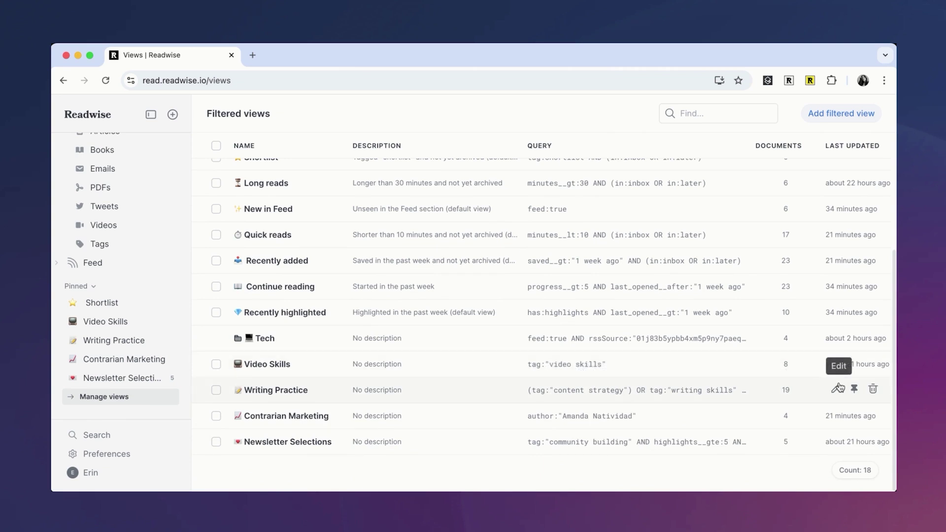
Unpin the Writing Practice row on the Filtered views page, then start a new view
{"action": "left_click", "coordinate": [854, 389]}
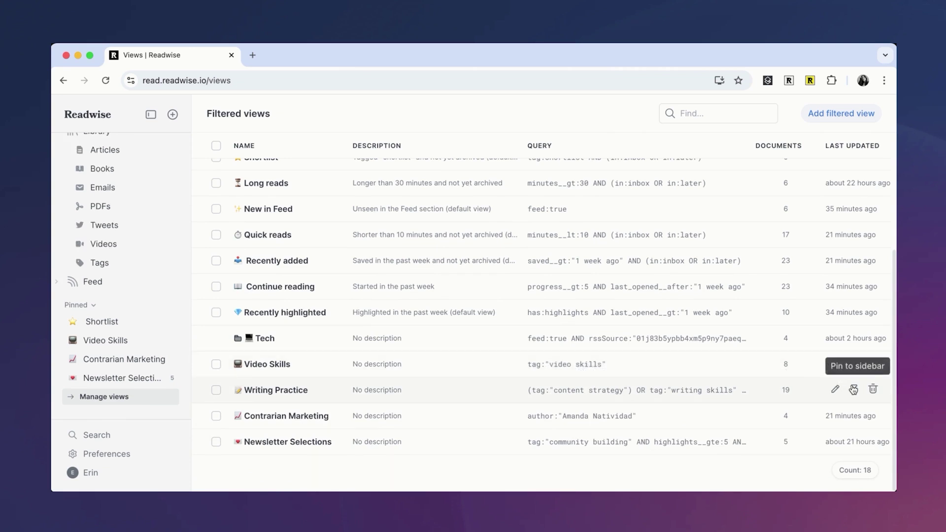
{"action": "left_click", "coordinate": [867, 115]}
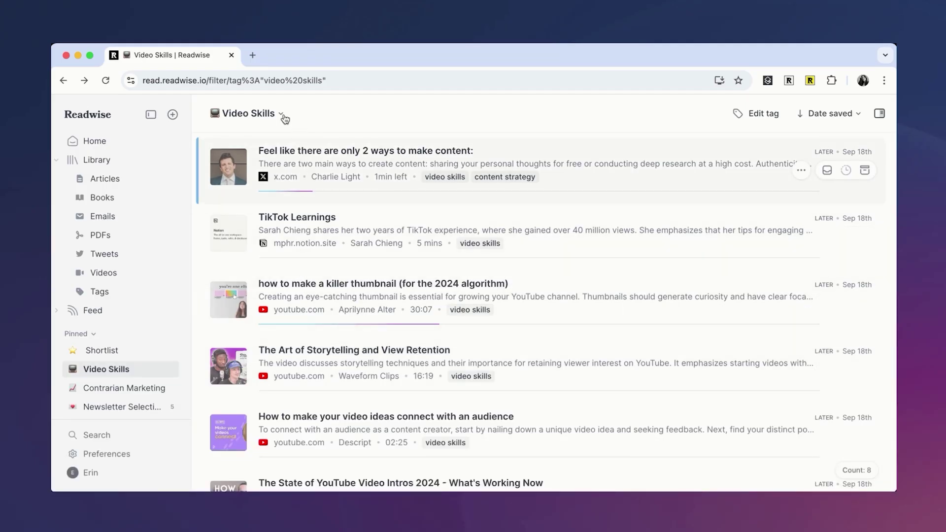
Enable the Video Skills public link and open its public bundle page
{"action": "left_click", "coordinate": [282, 115]}
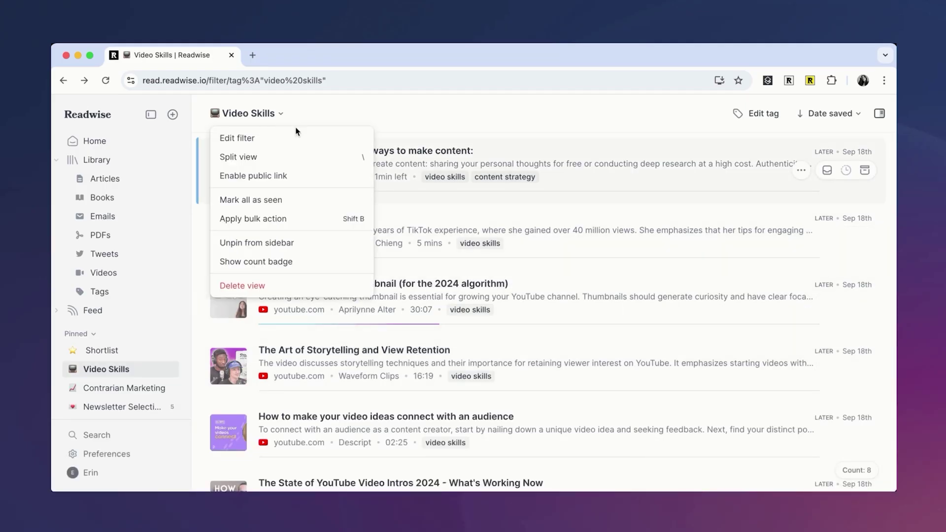
{"action": "left_click", "coordinate": [314, 183]}
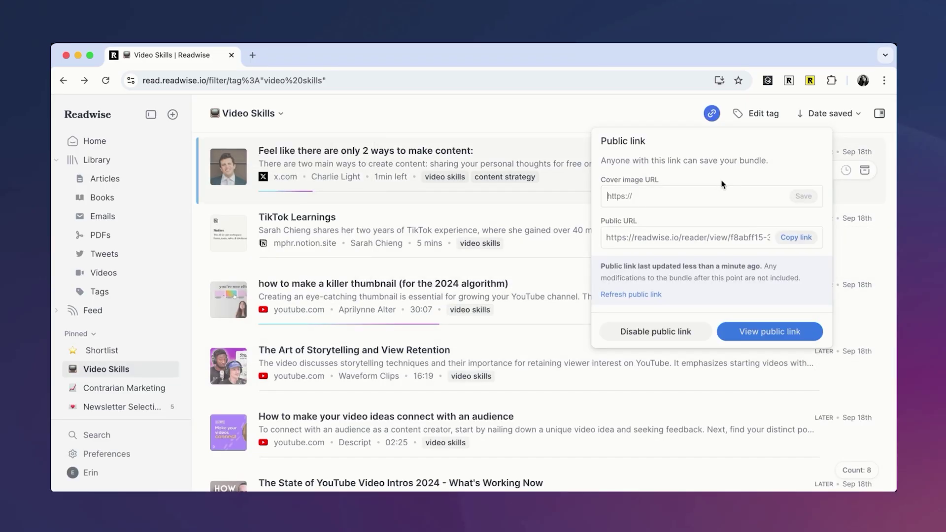
{"action": "left_click", "coordinate": [772, 332]}
Open the Charlie Light post from the bundle and return to the bundle page
{"action": "scroll", "coordinate": [772, 333], "scroll_direction": "down", "scroll_amount": 6}
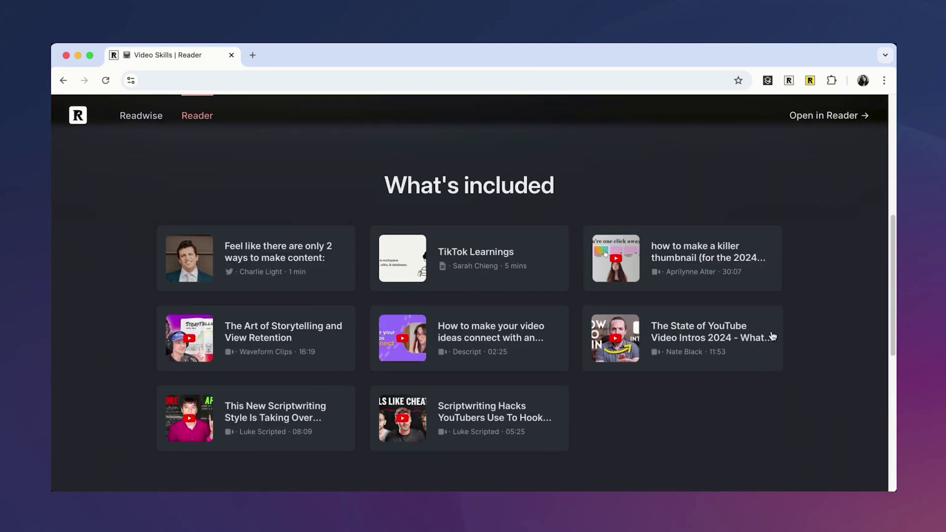
{"action": "left_click", "coordinate": [294, 267]}
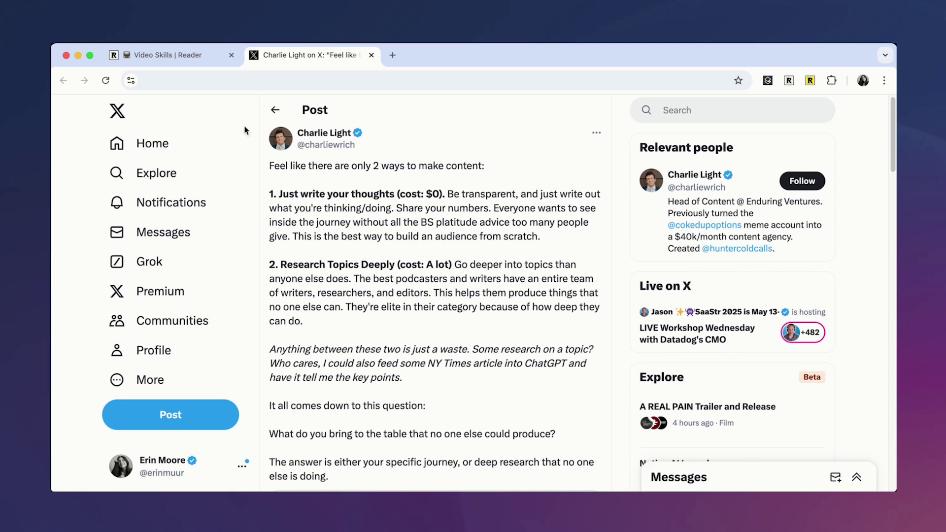
{"action": "left_click", "coordinate": [184, 56]}
{"action": "scroll", "coordinate": [460, 278], "scroll_direction": "up", "scroll_amount": 6}
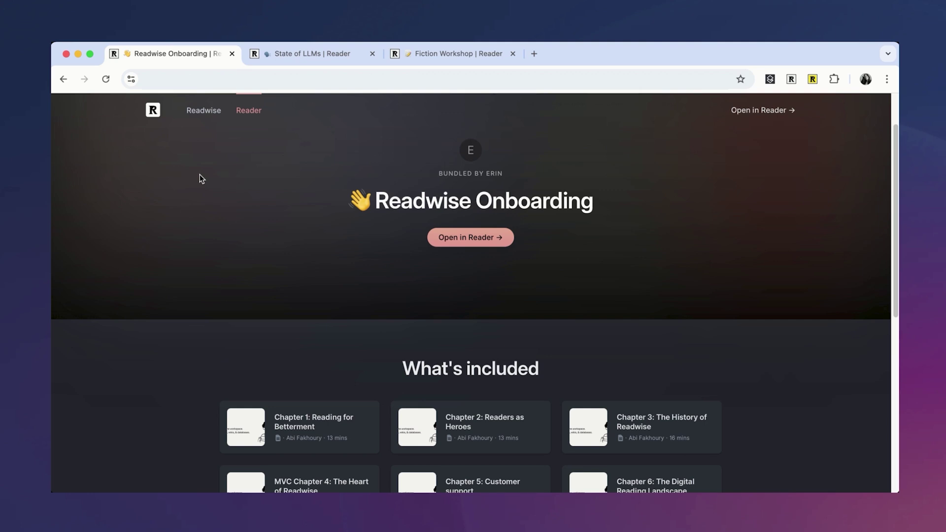
Switch to the State of LLMs bundle tab, then the Fiction Workshop tab
{"action": "left_click", "coordinate": [282, 62]}
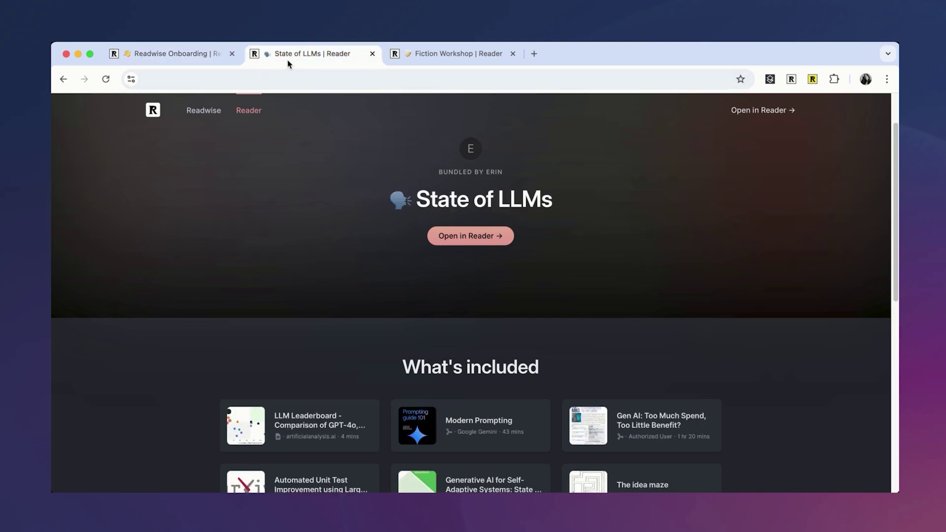
{"action": "left_click", "coordinate": [433, 60]}
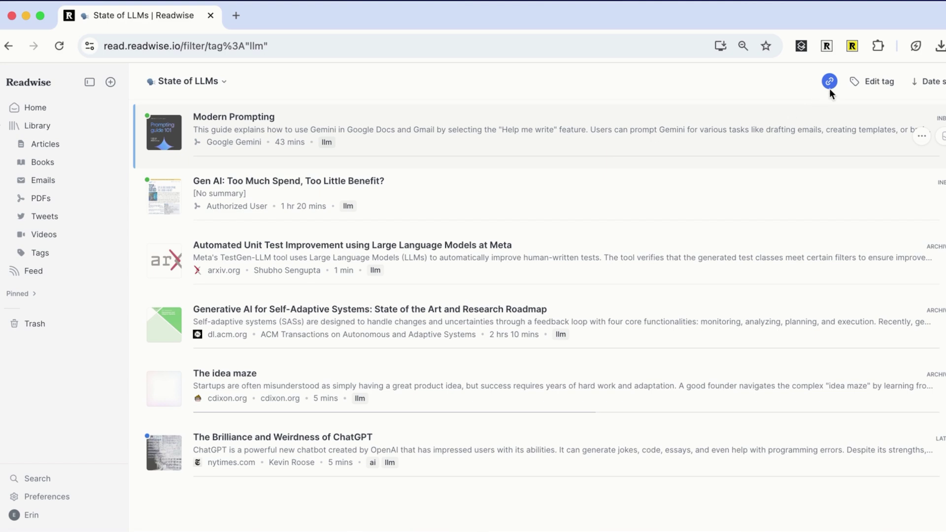
Refresh the State of LLMs public link from the link icon beside Edit tag
{"action": "left_click", "coordinate": [830, 81]}
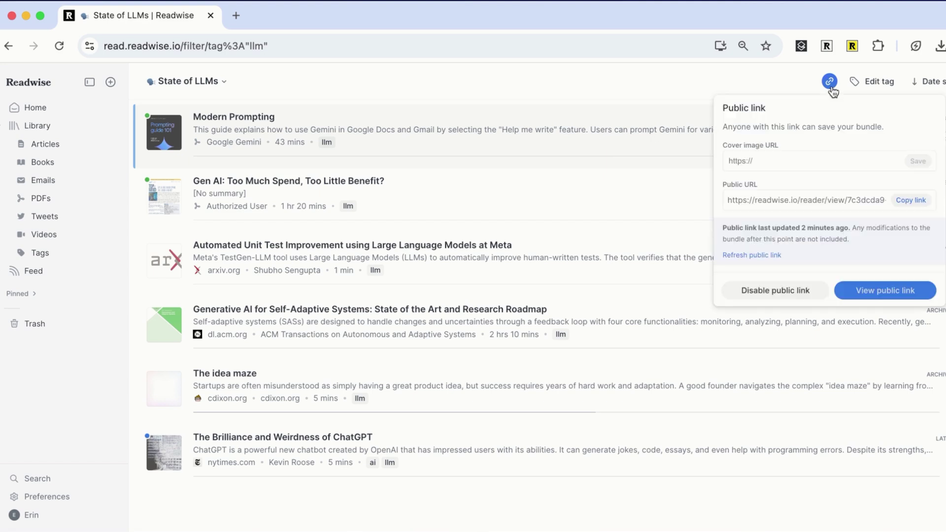
{"action": "left_click", "coordinate": [753, 255]}
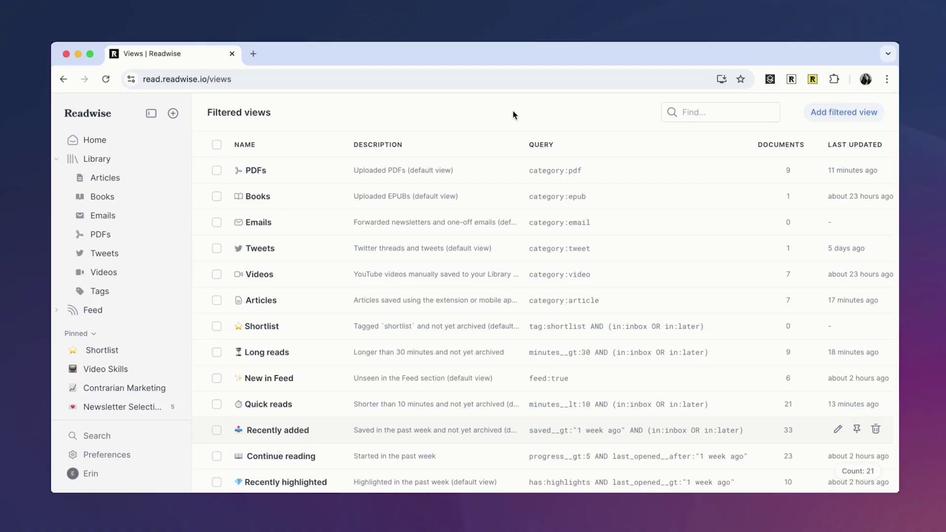
Open the feedback form from the command palette and write 'Hey, can you guys help me with a filtered view'
{"action": "key", "text": "super+k"}
{"action": "type", "text": "feedba"}
{"action": "type", "text": "Hey,"}
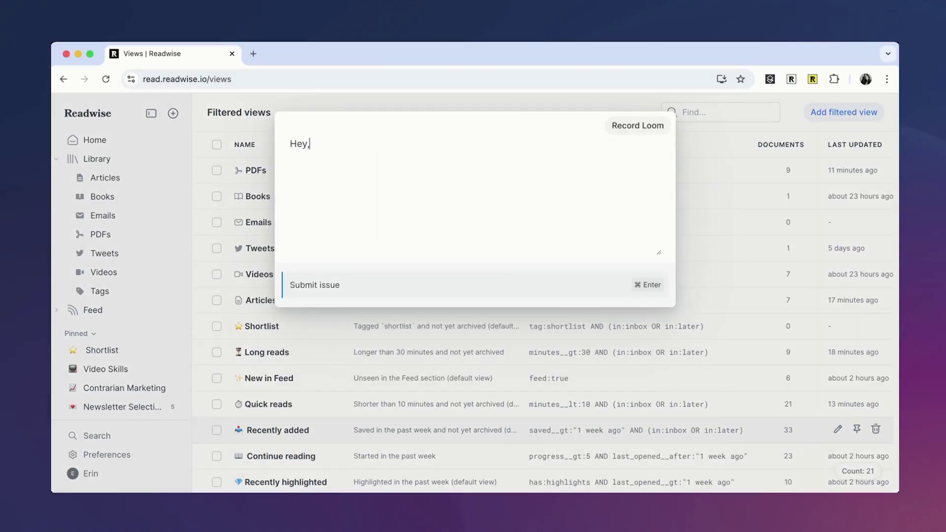
{"action": "type", "text": " can you guys help me with a filtered view"}
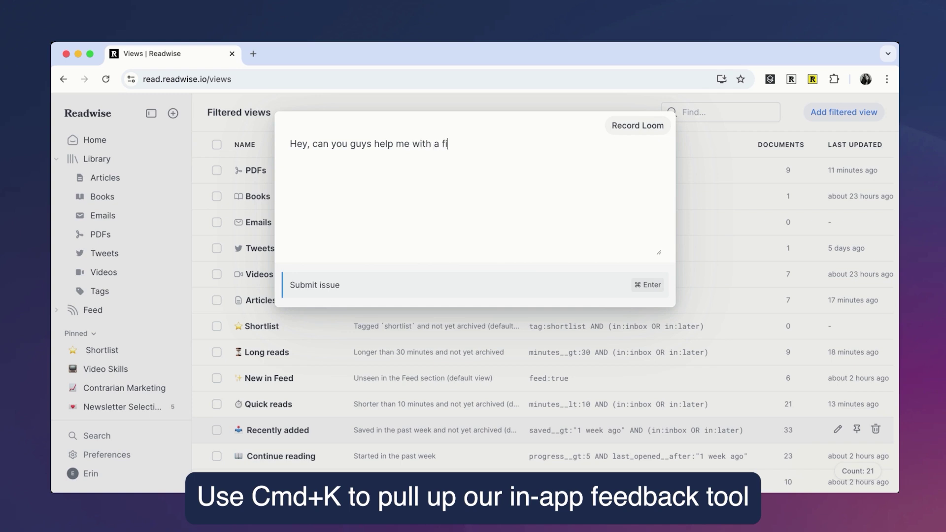